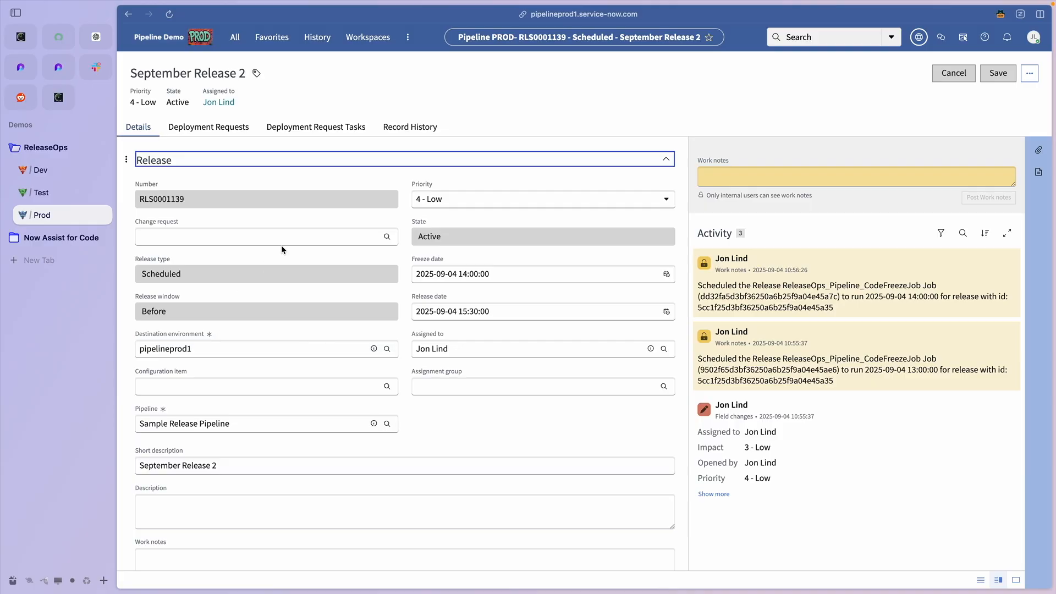
Step: Switch to the Dev instance and open its Admin Home page
left_click(41, 171)
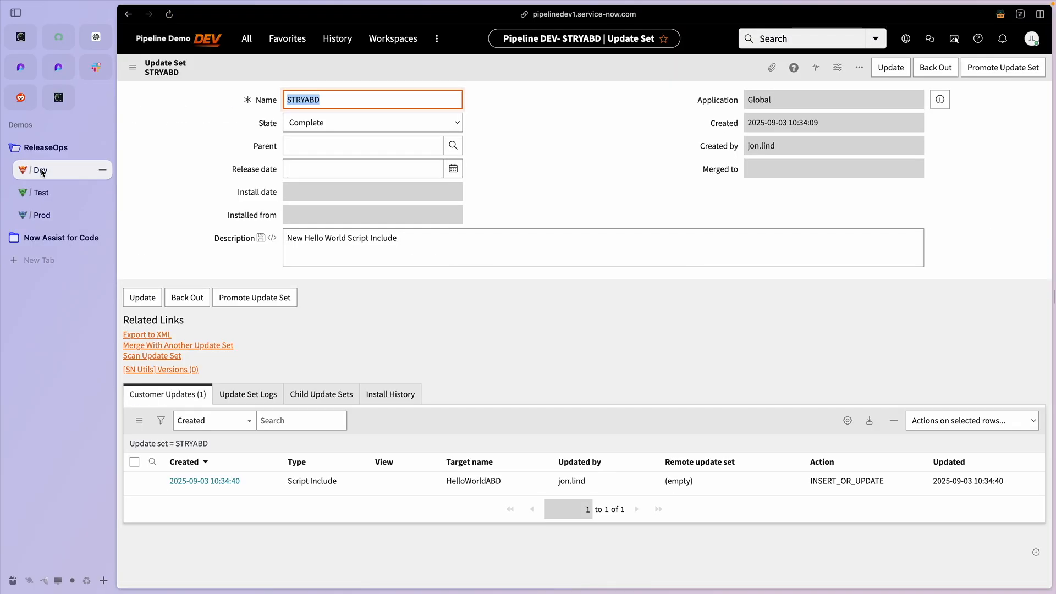
left_click(187, 40)
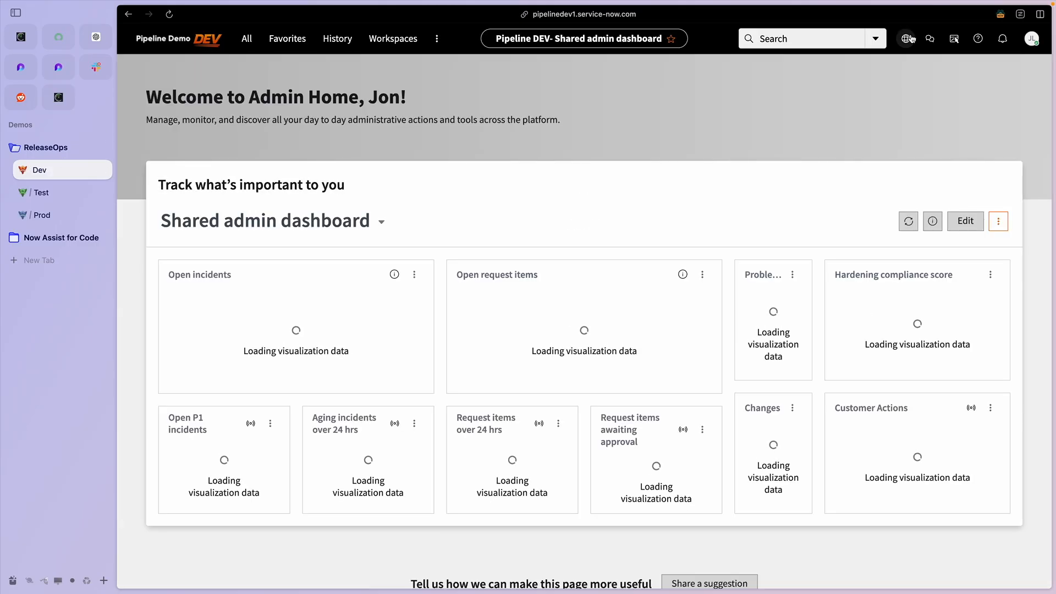
left_click(247, 41)
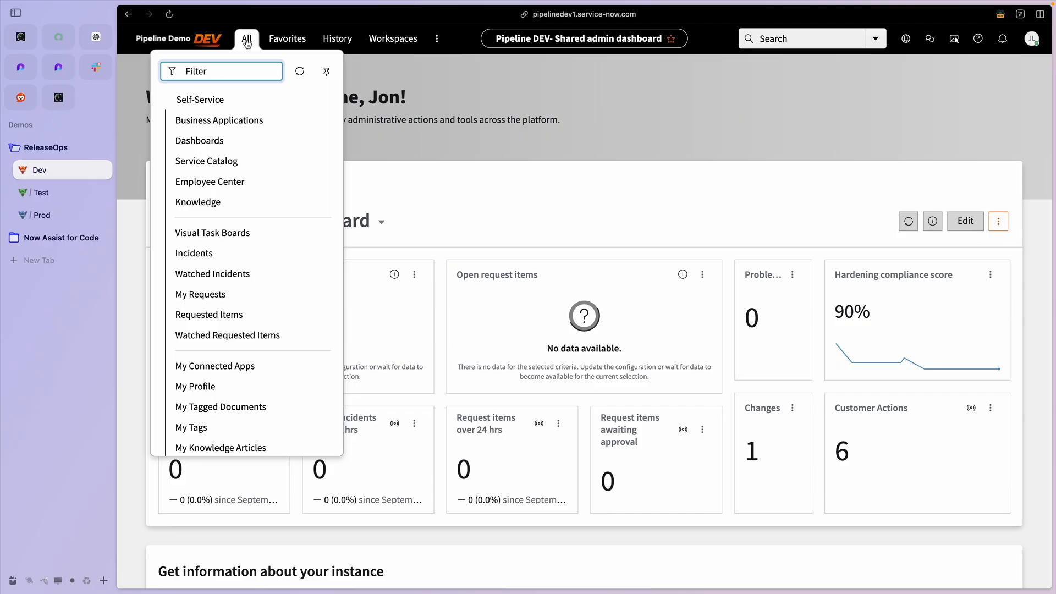
left_click(576, 259)
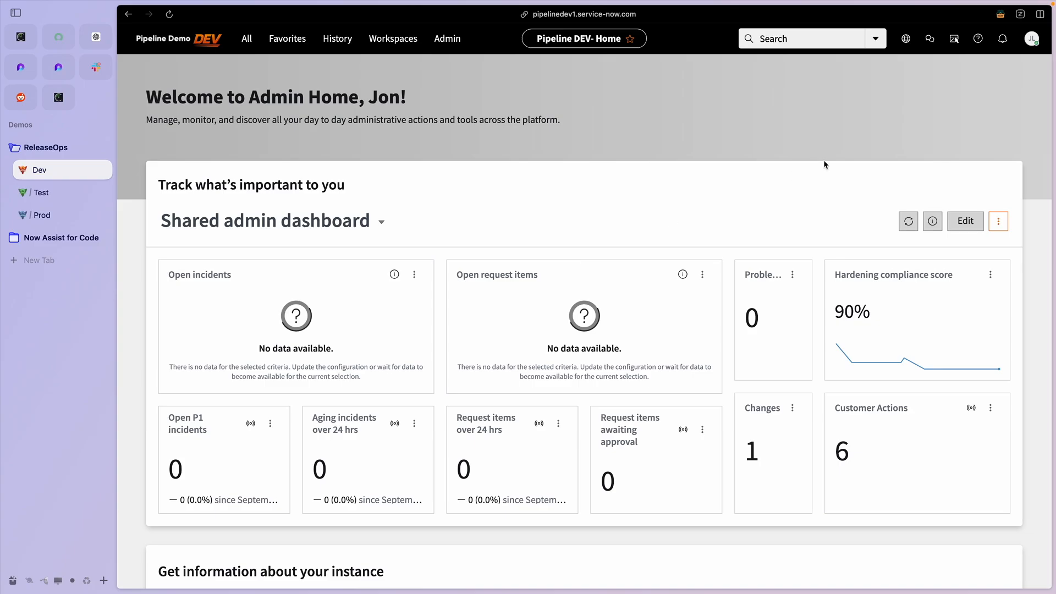
Step: Start a new update set record in the Global application scope
left_click(906, 39)
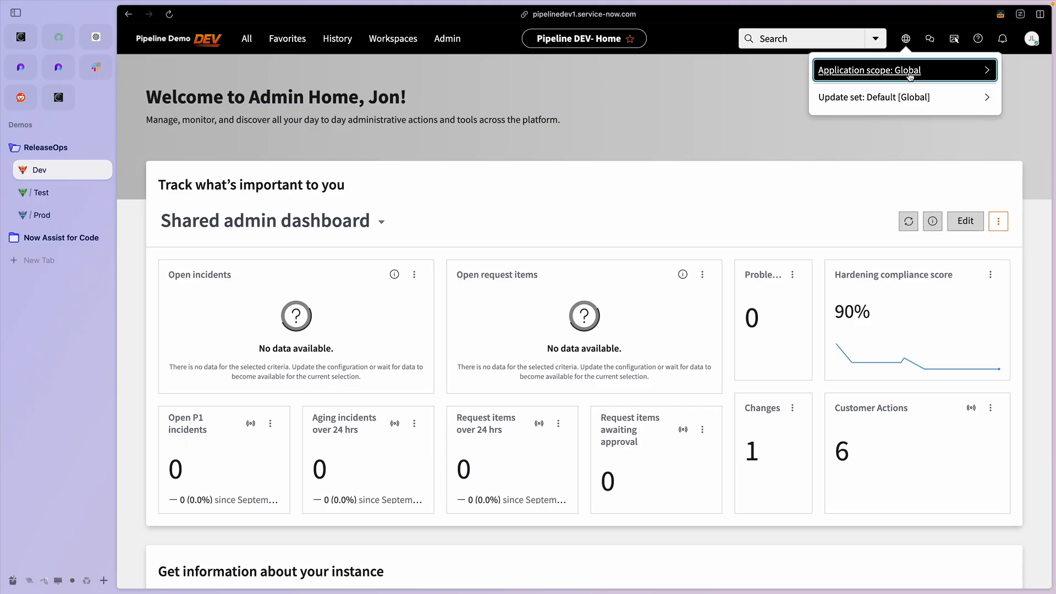
left_click(907, 75)
left_click(821, 66)
left_click(934, 97)
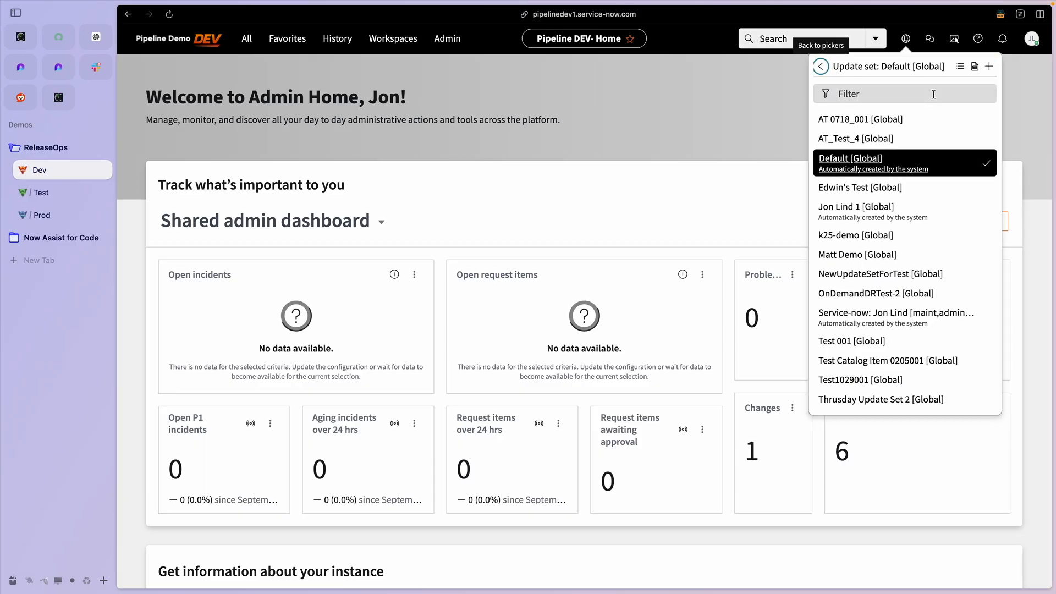
left_click(989, 66)
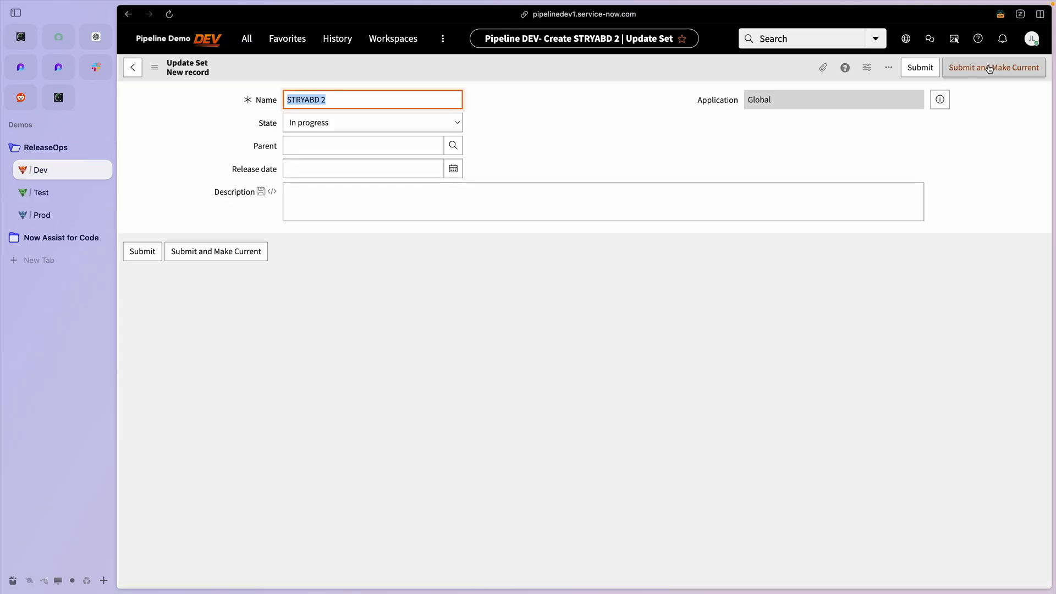
Step: Name the update set STRYABE, describe it as "New Hello World Script Include.", and submit it as the current update set
left_click(350, 103)
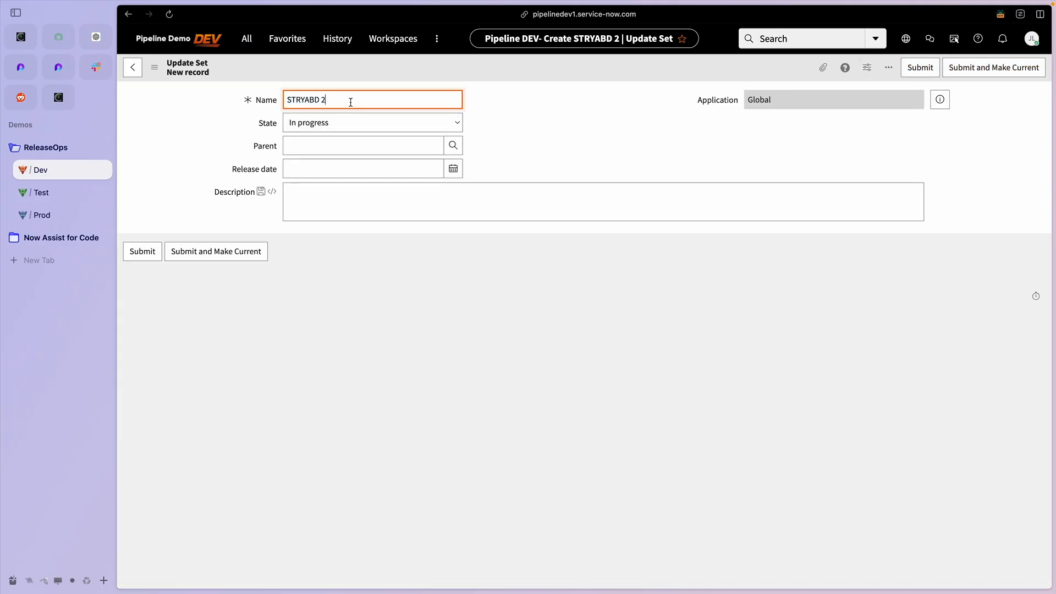
key("BackSpace")
type("E")
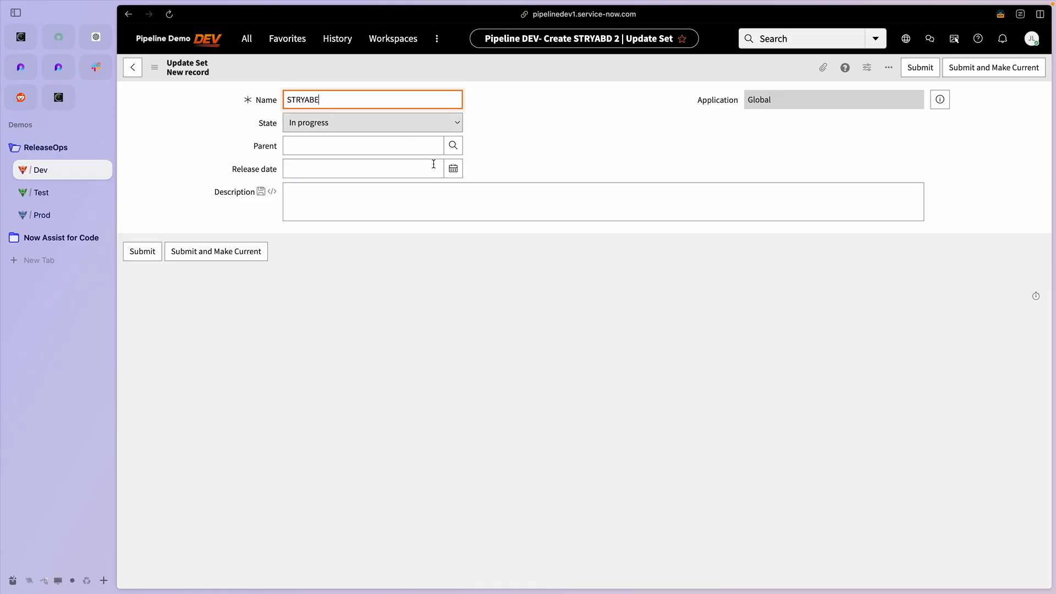
left_click(349, 206)
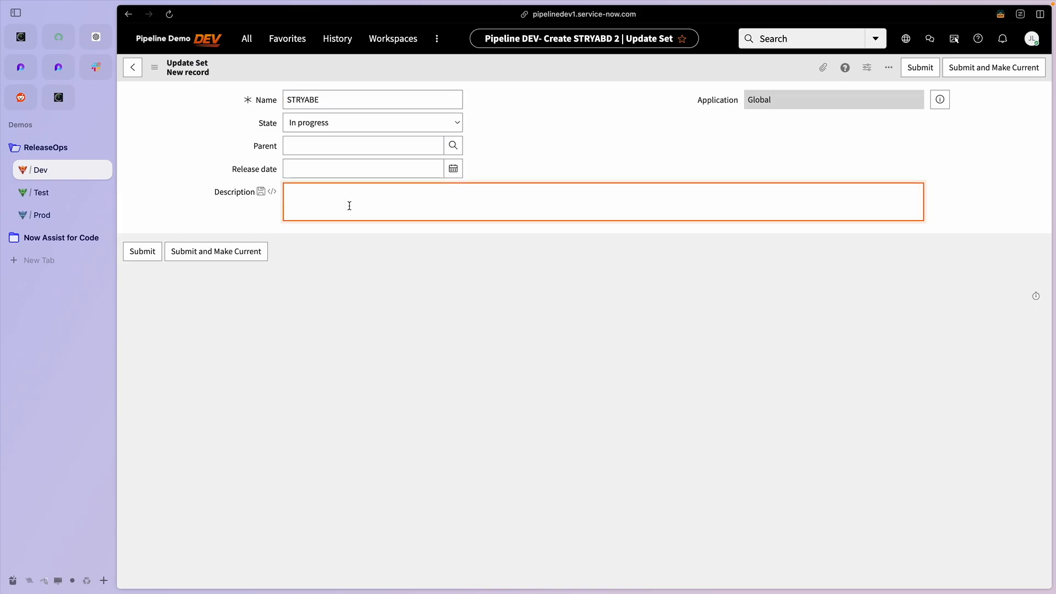
type("New Hello World Script Include.")
left_click(220, 253)
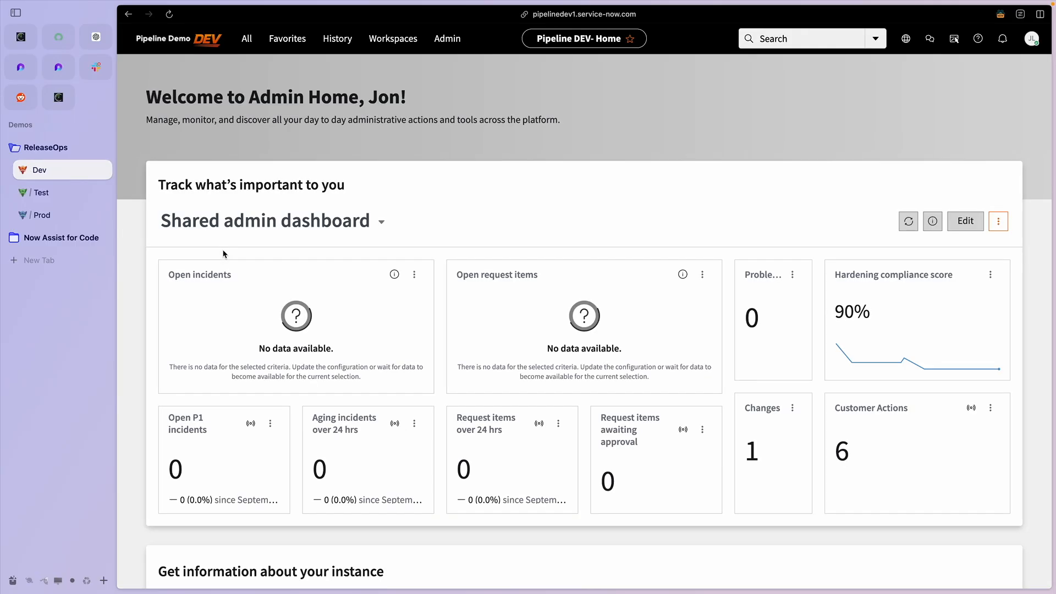
Step: Open the System Definition script includes list and start a new script include record
left_click(242, 42)
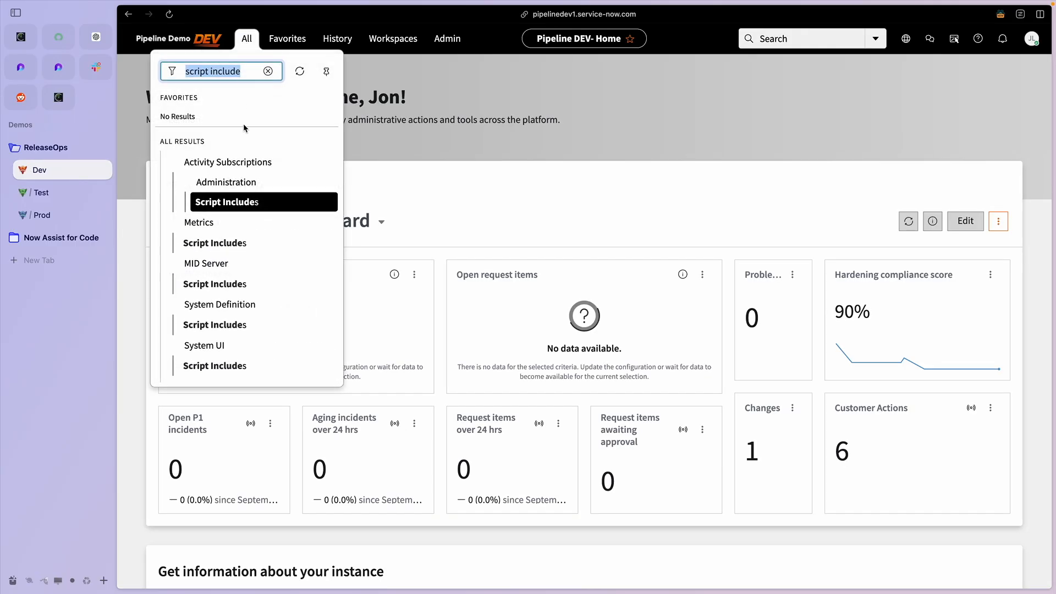
left_click(236, 327)
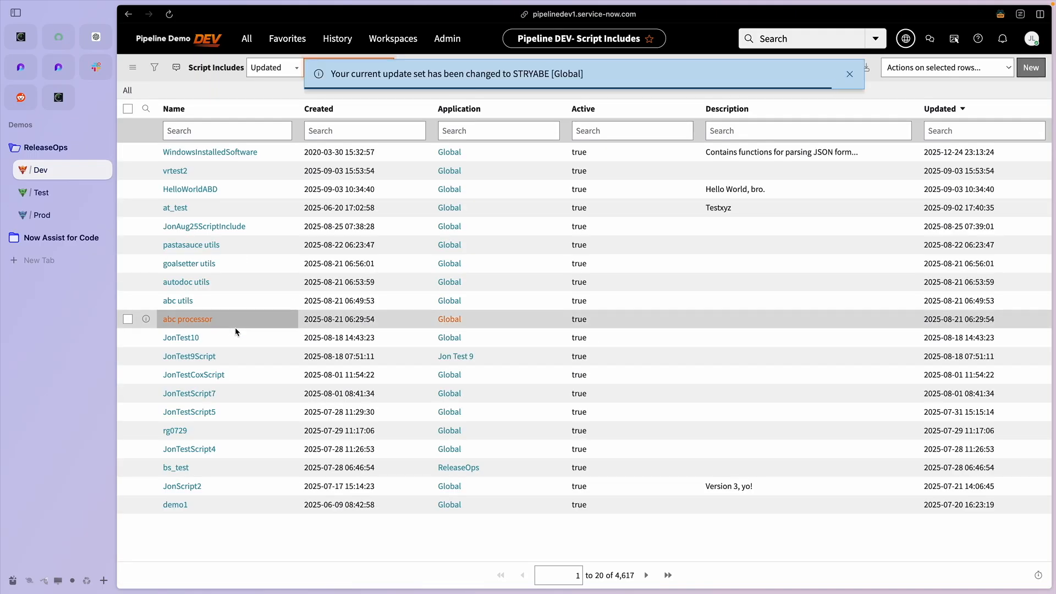
left_click(1032, 68)
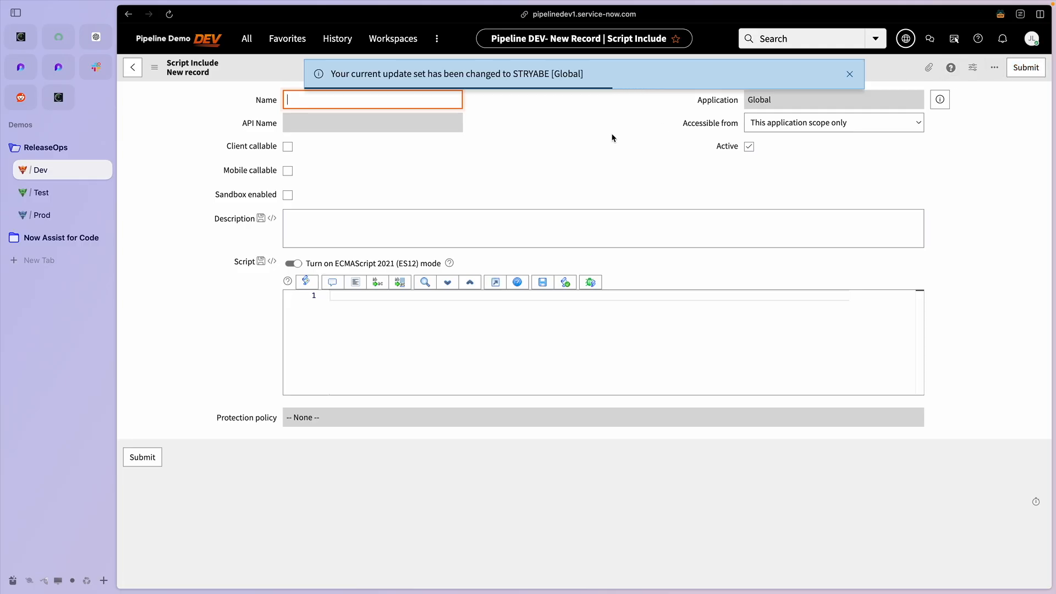
left_click(849, 73)
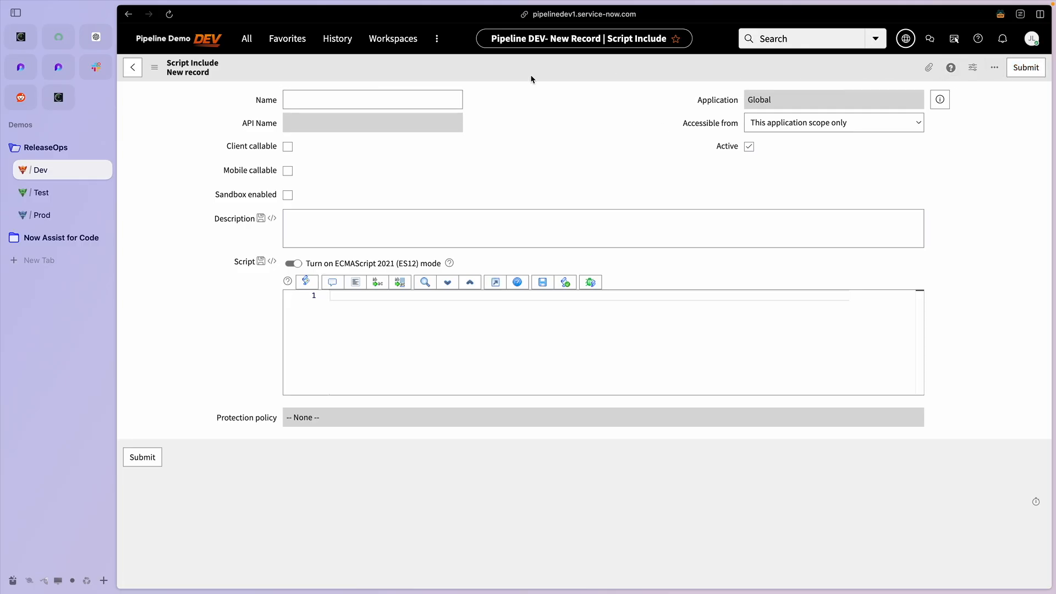
Step: Name the script include JonHelloWorldABE, keep its generated class script, and submit the record
left_click(320, 100)
type("Jon")
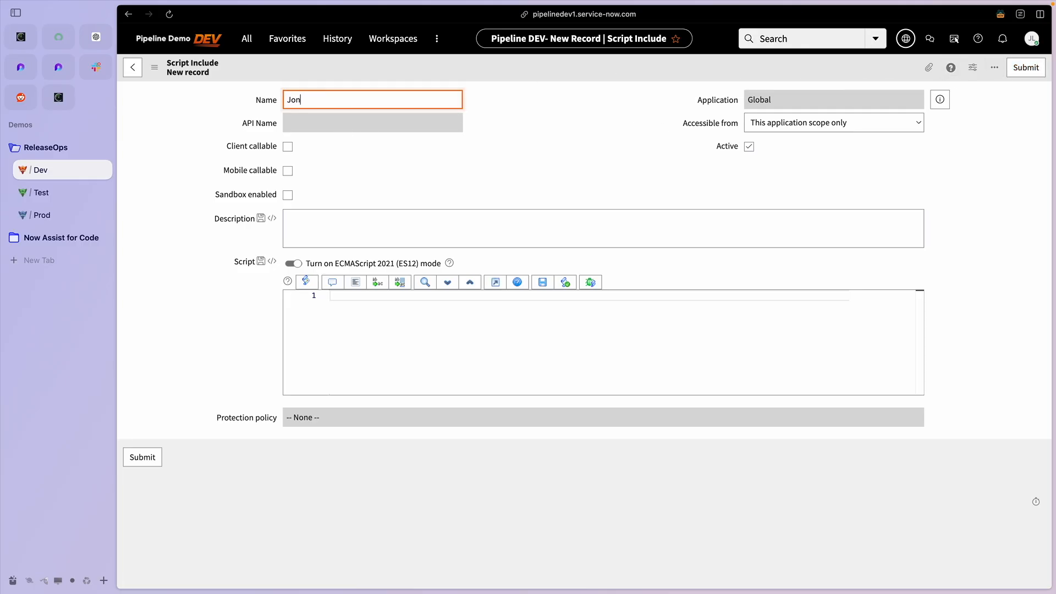
type("HelloWorldABE")
key("Tab")
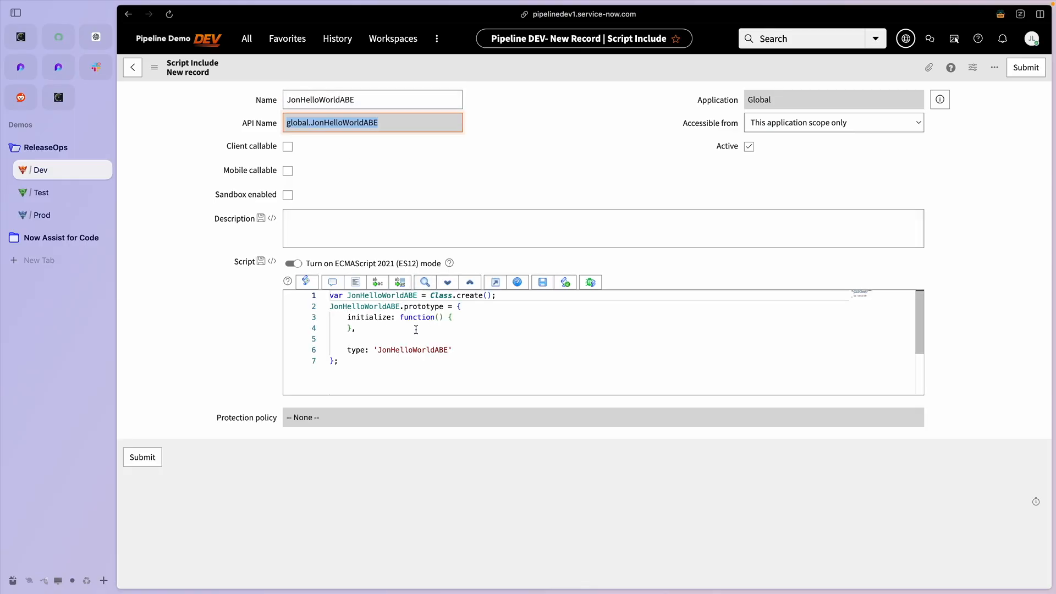
left_click(356, 328)
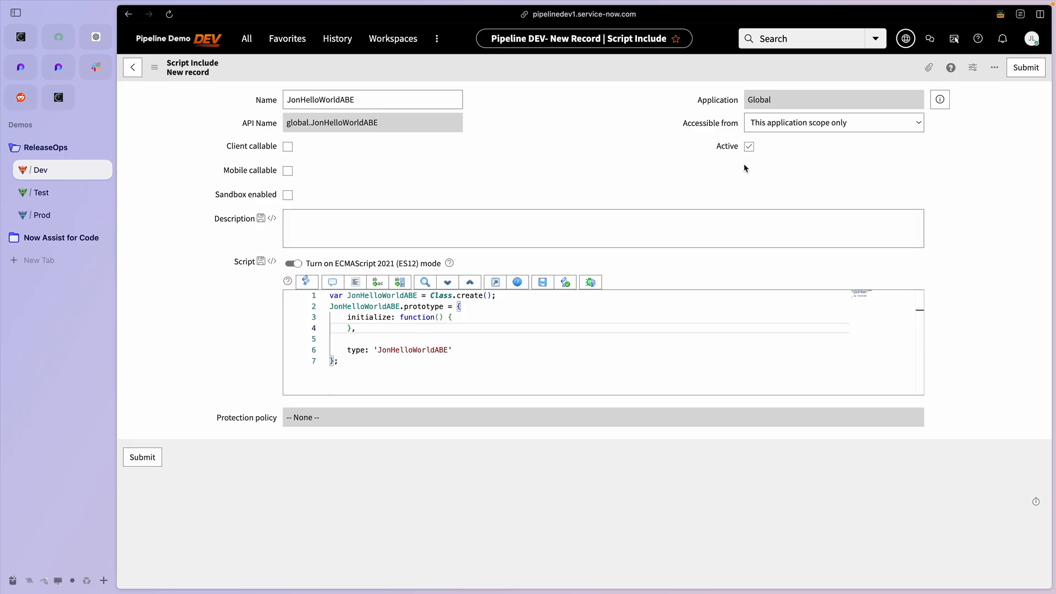
left_click(1020, 71)
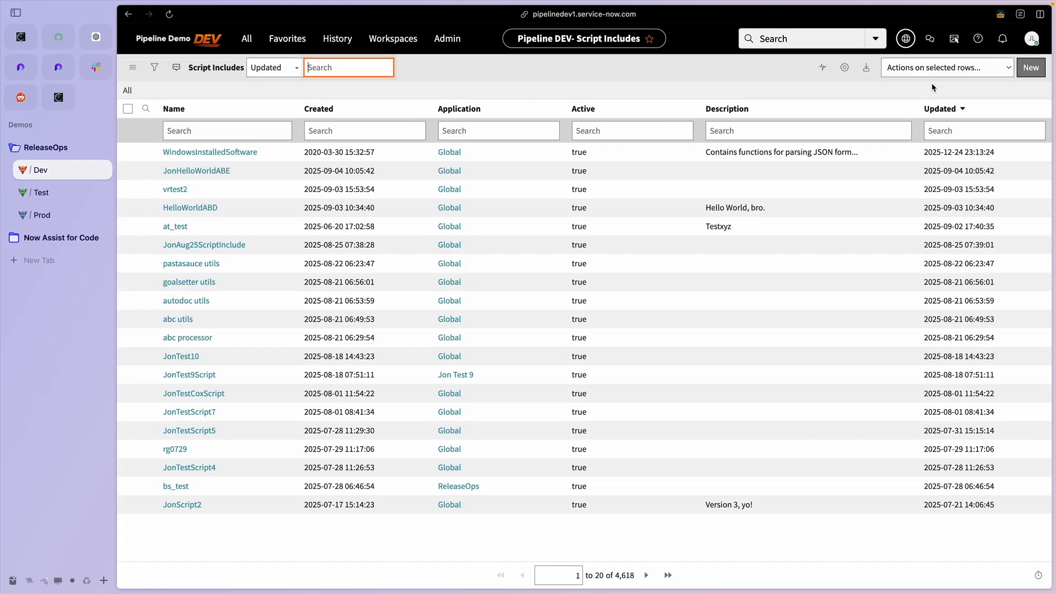
Step: Open the record of the current update set, STRYABE
left_click(906, 40)
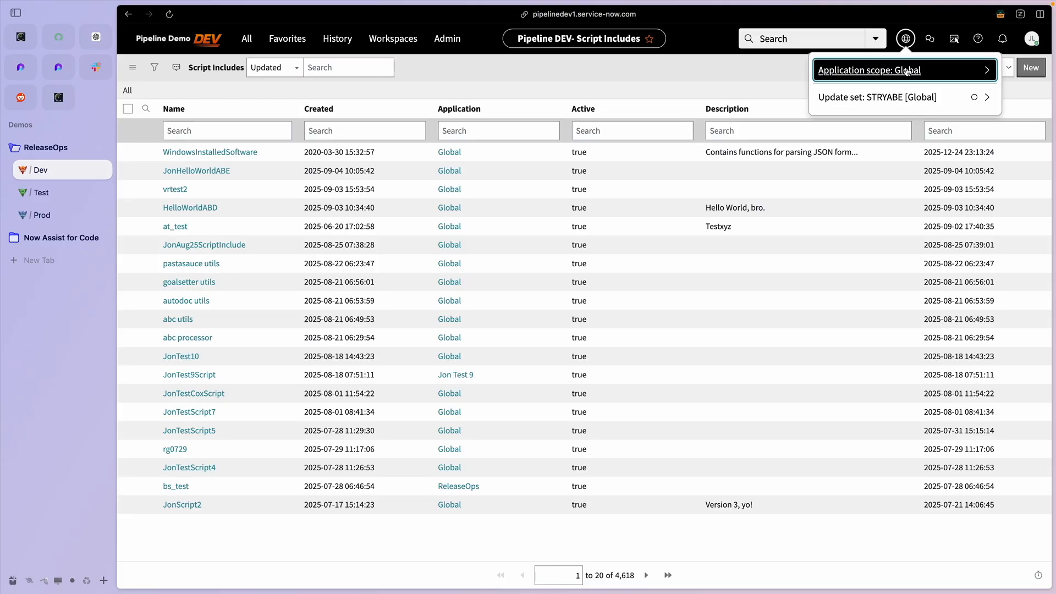
left_click(905, 98)
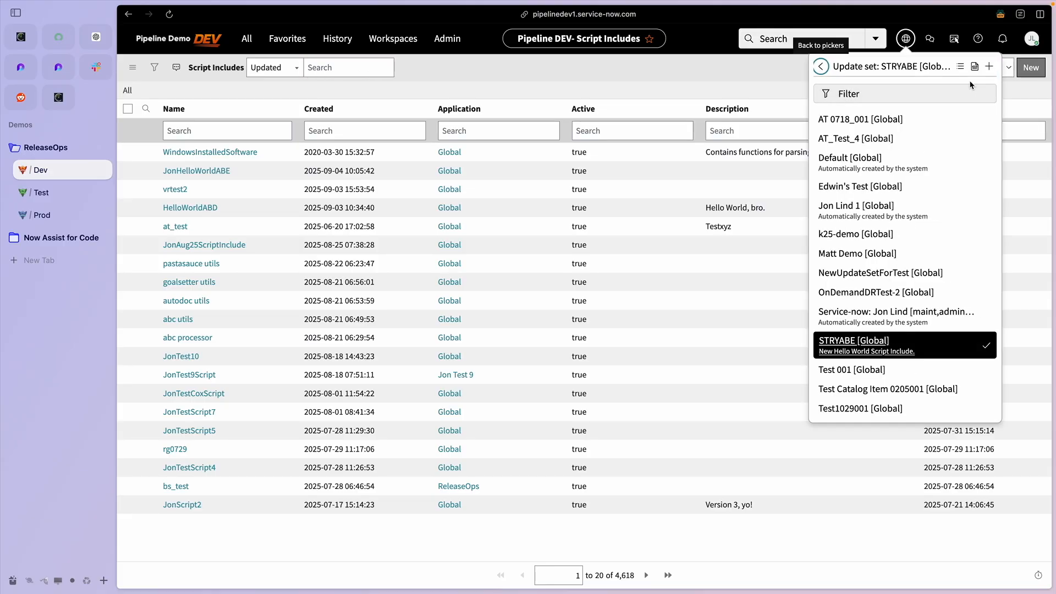
left_click(975, 66)
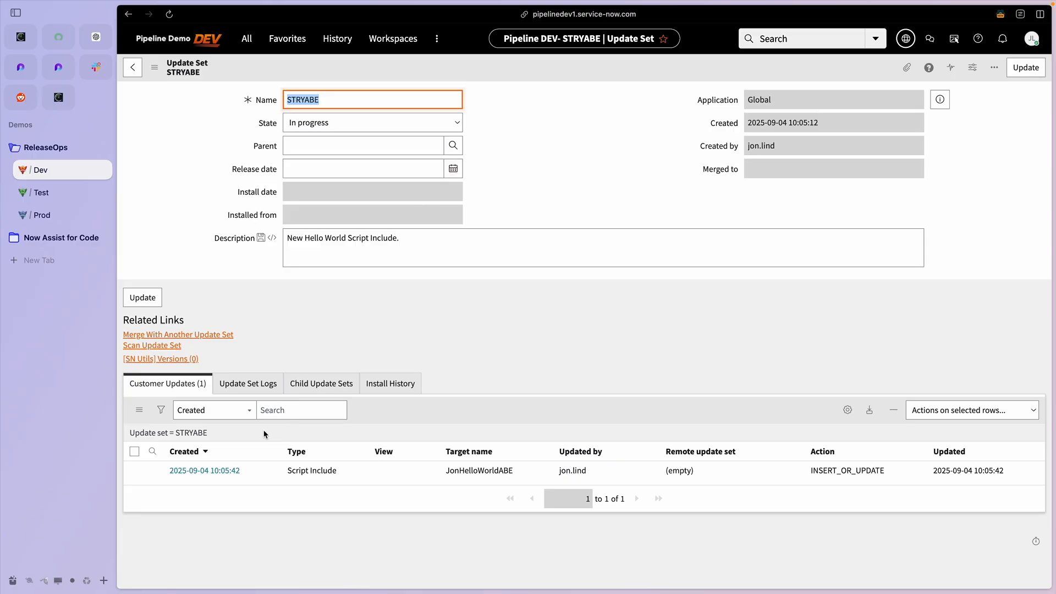
Step: Set the STRYABE update set's state to Complete and save the record
left_click(350, 122)
left_click(346, 142)
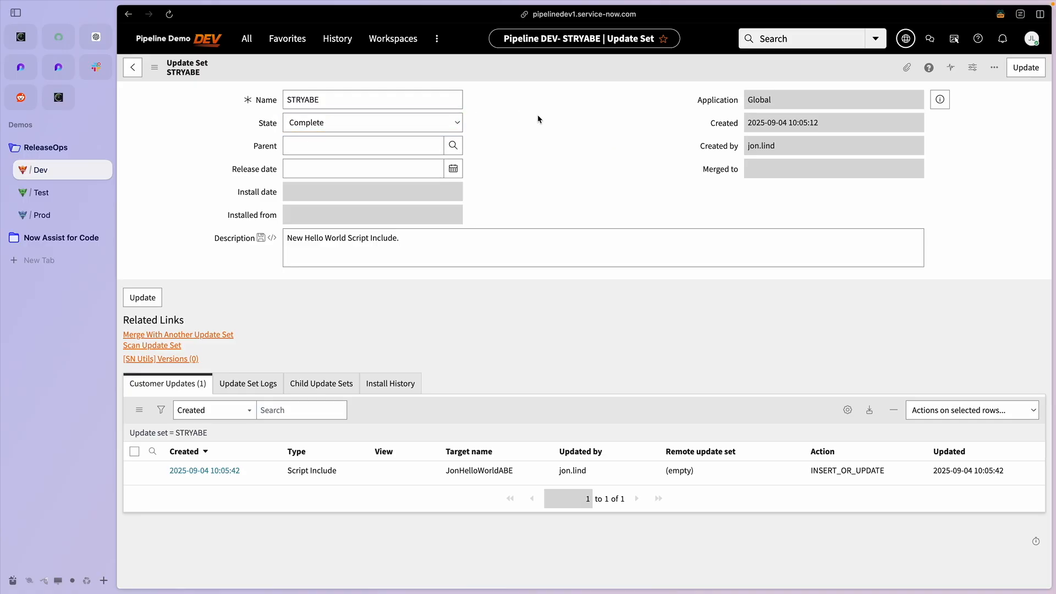
key("ctrl+s")
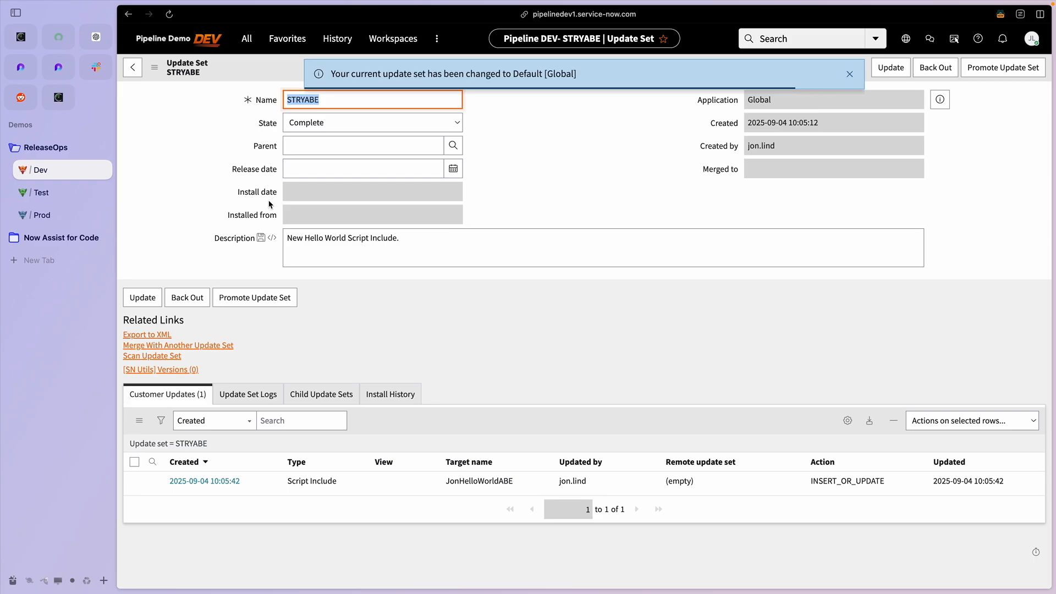
left_click(850, 74)
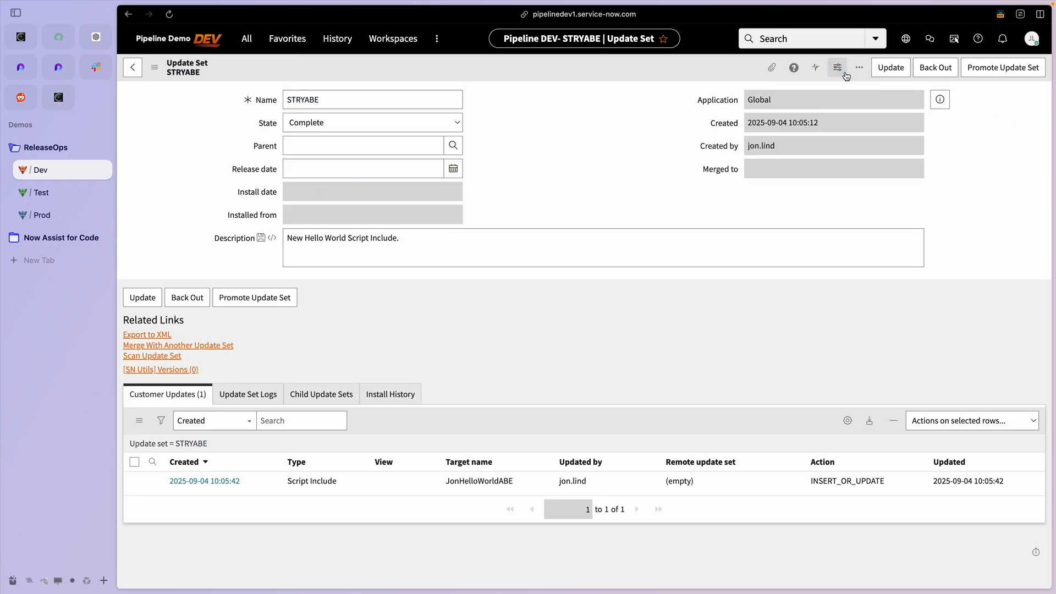
Step: Promote the STRYABE update set with a new deployment request whose short description is "Script include for STRYABE"
left_click(264, 298)
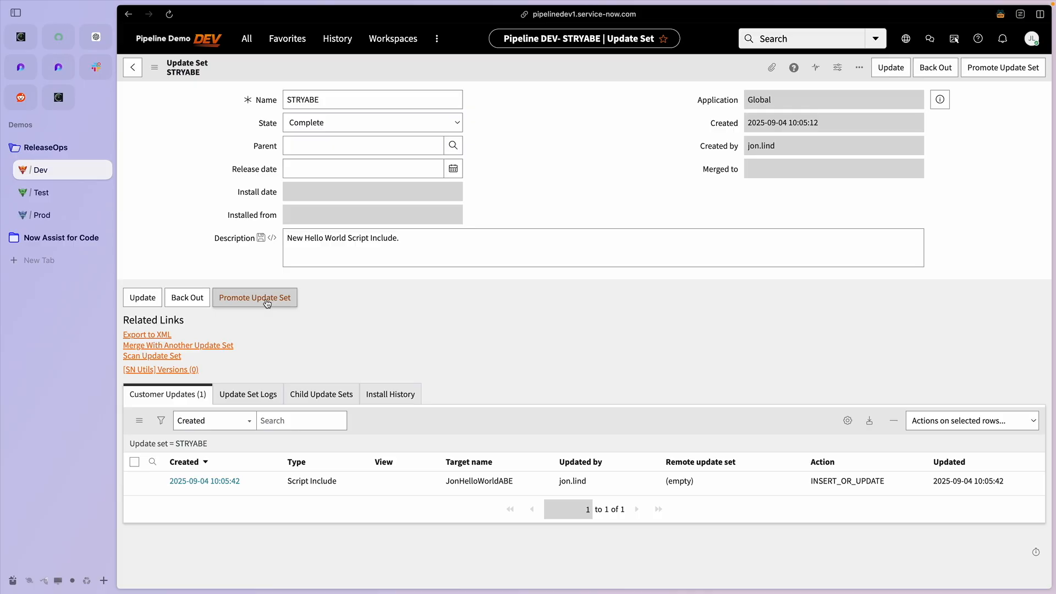
left_click(267, 303)
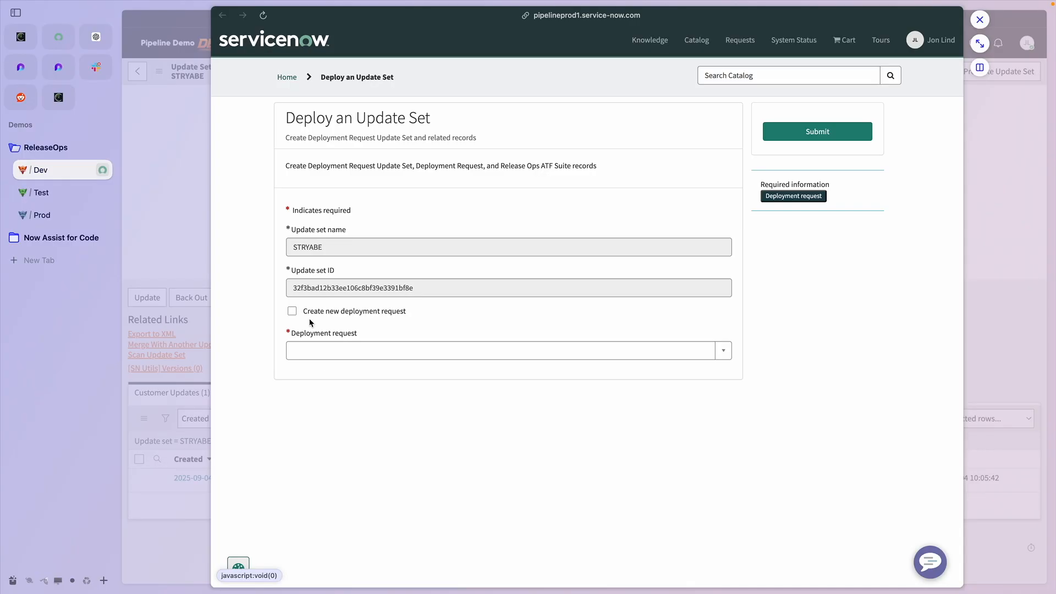
left_click(292, 311)
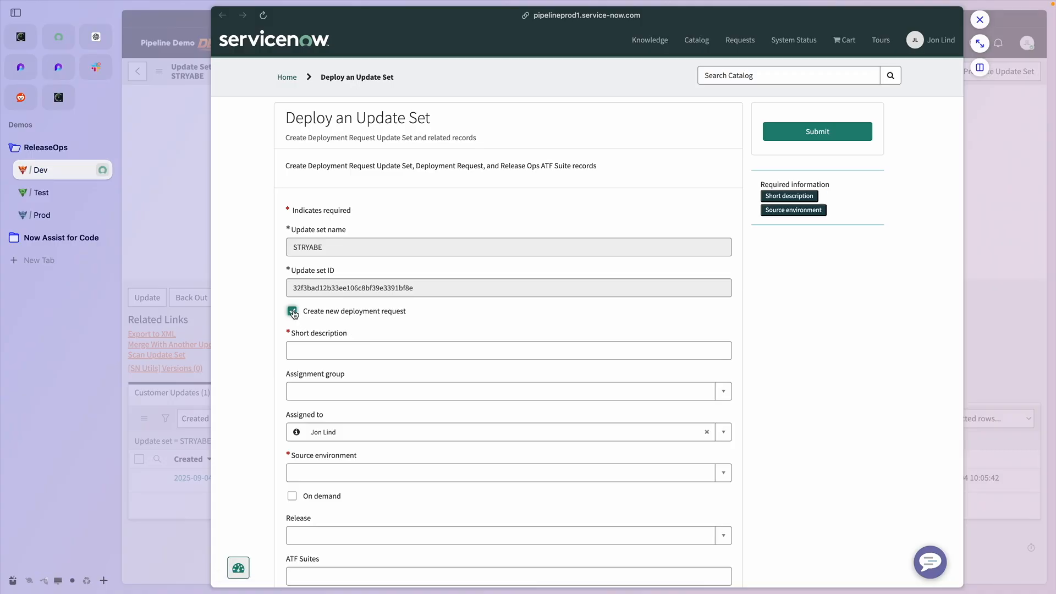
left_click(321, 353)
type("S")
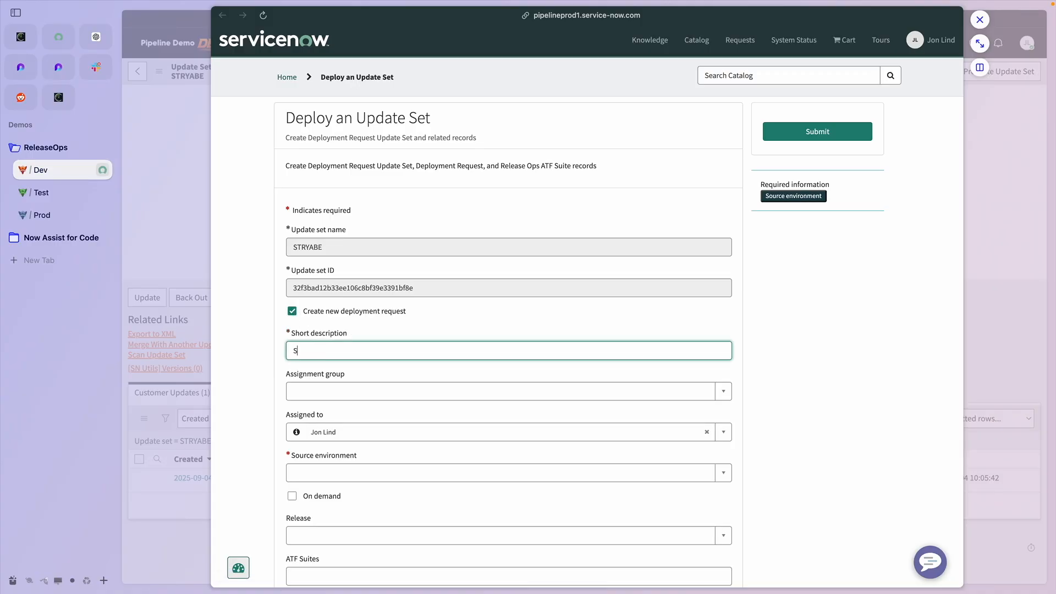
type("cript include for STRYABE")
key("Tab")
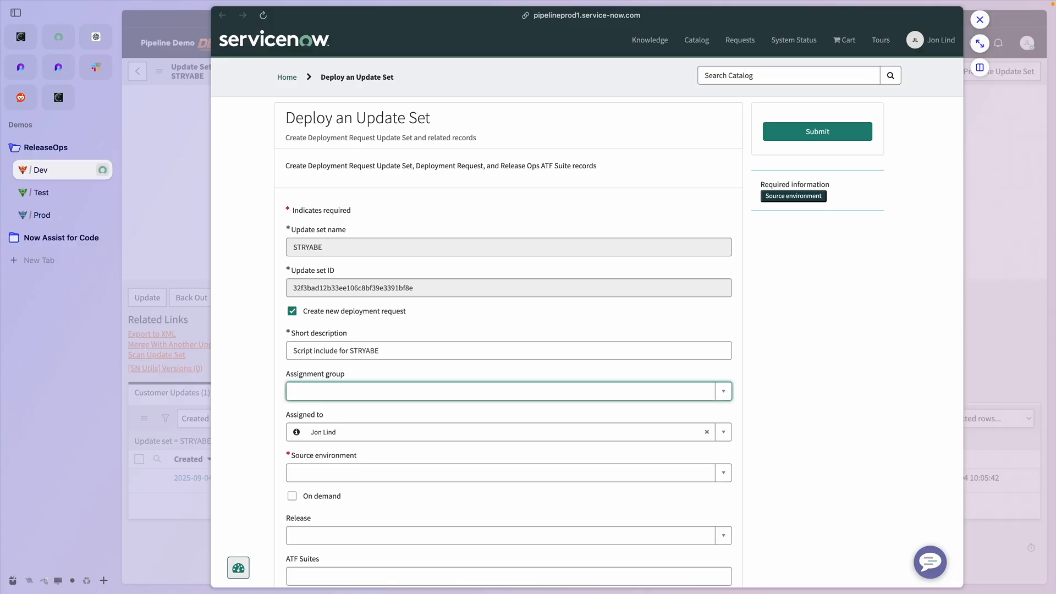
left_click(301, 355)
Step: Set the deployment request's source environment to pipelinedev1 and its release to September Release 2
scroll(301, 330, "down", 1)
left_click(337, 473)
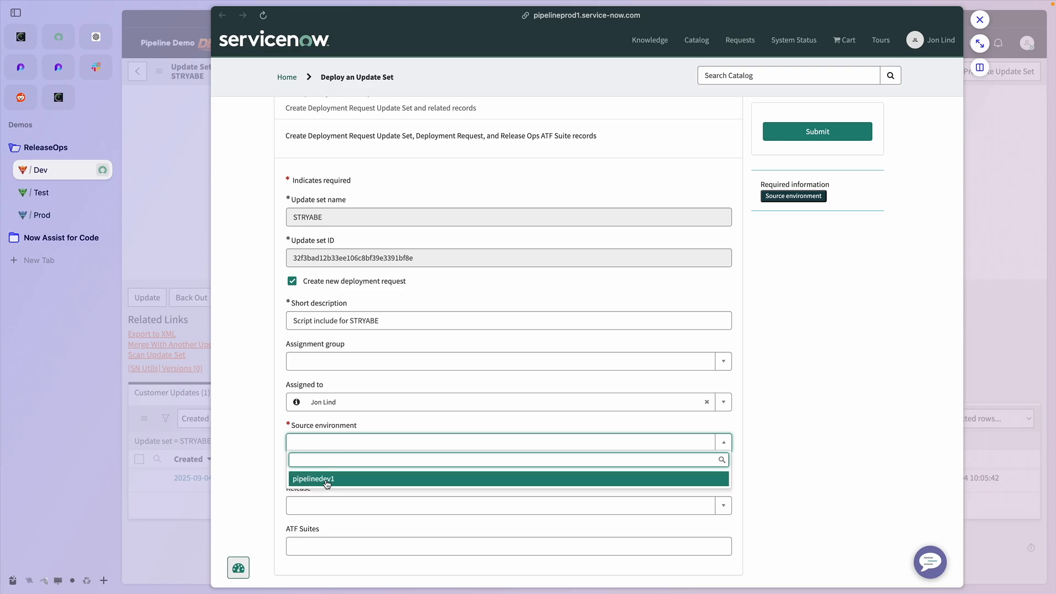
left_click(329, 477)
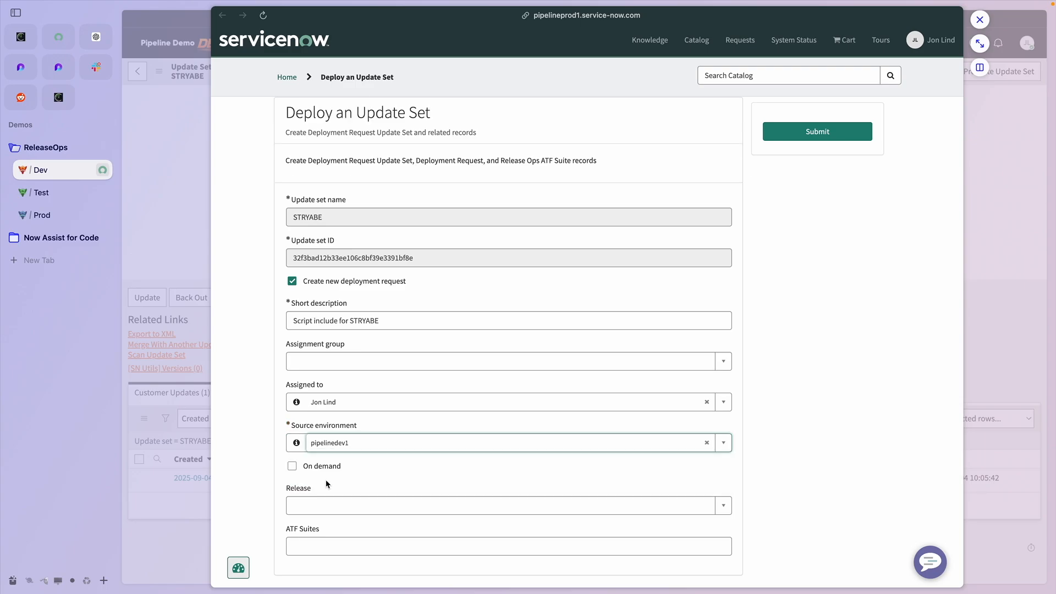
left_click(415, 511)
type("S")
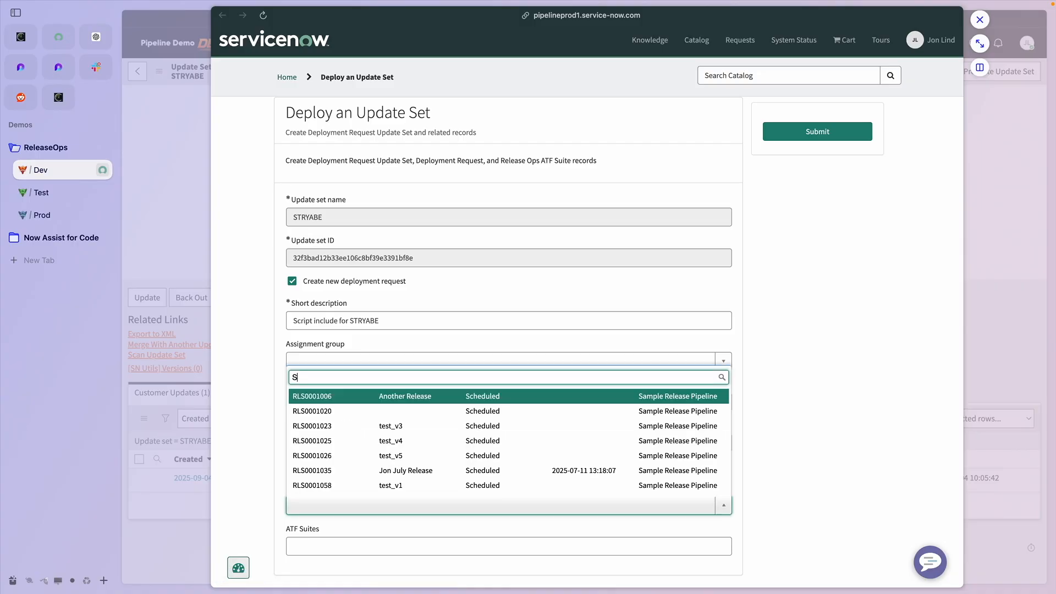
type("eptemb")
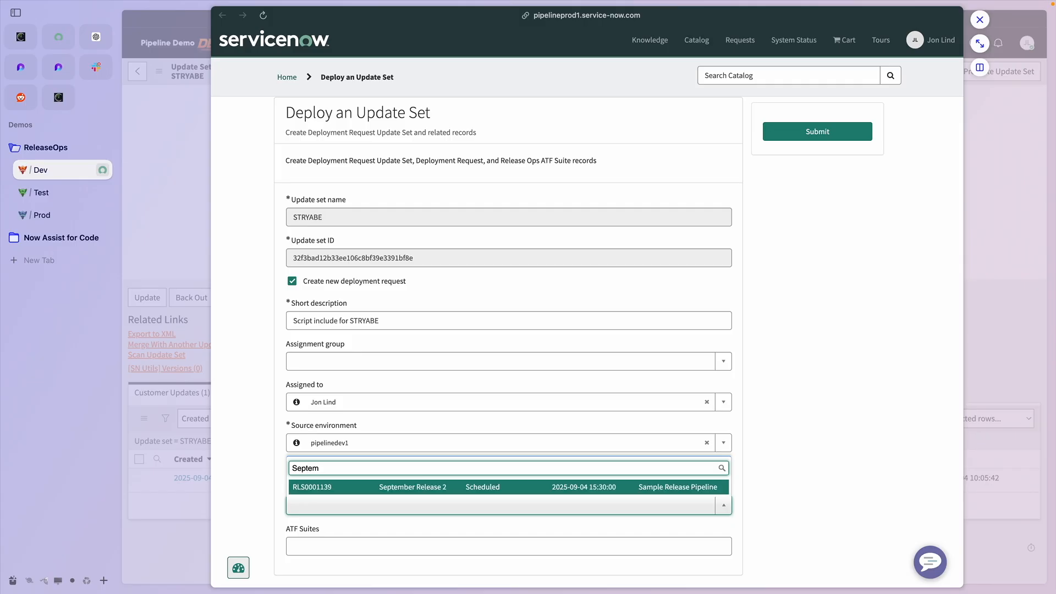
left_click(437, 489)
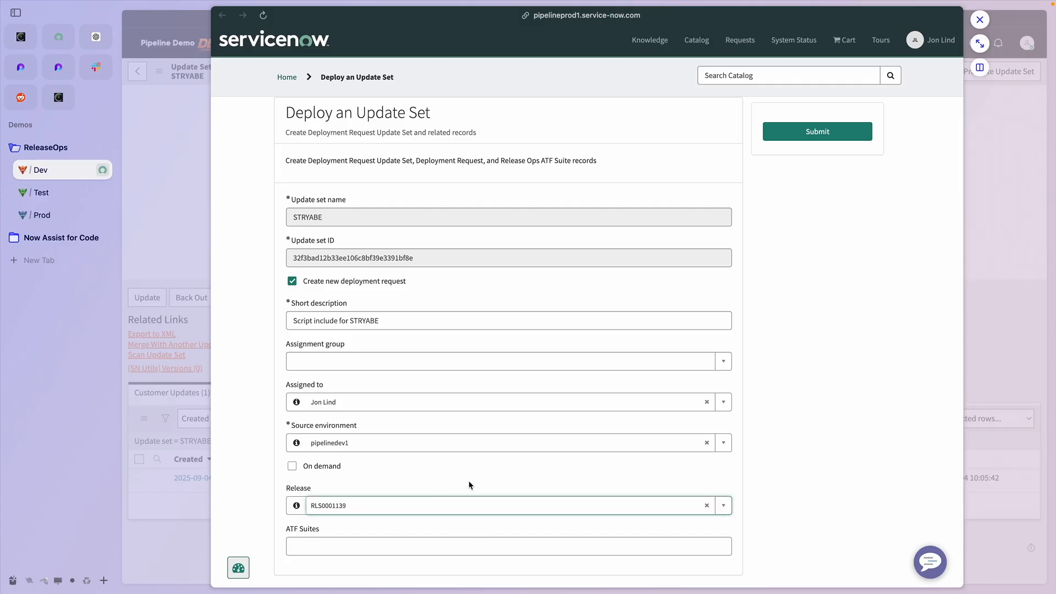
Step: Submit the STRYABE deployment request without any ATF suite and close the request window
left_click(391, 546)
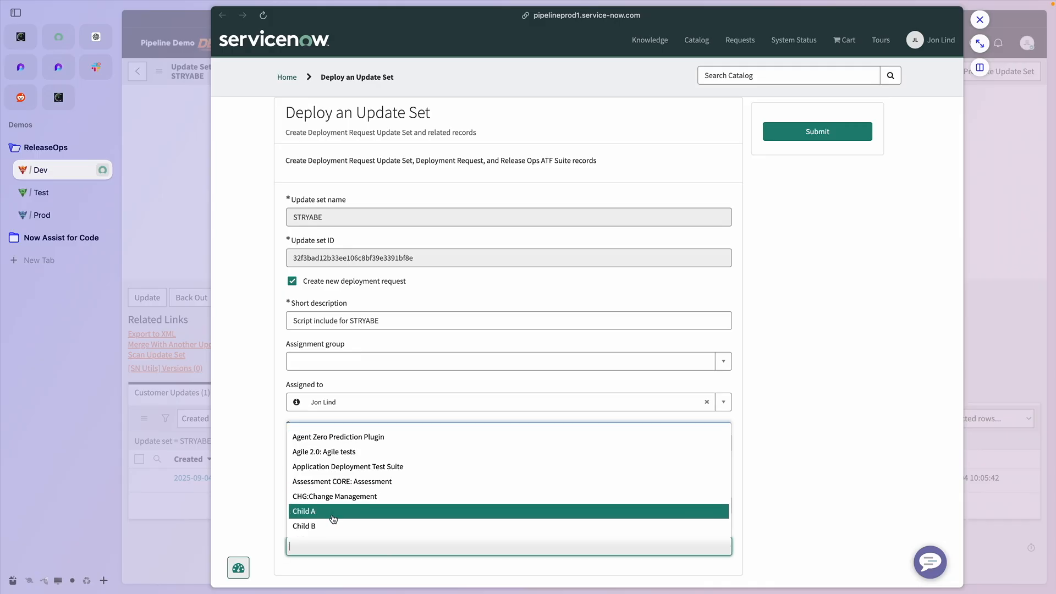
left_click(300, 525)
left_click(804, 477)
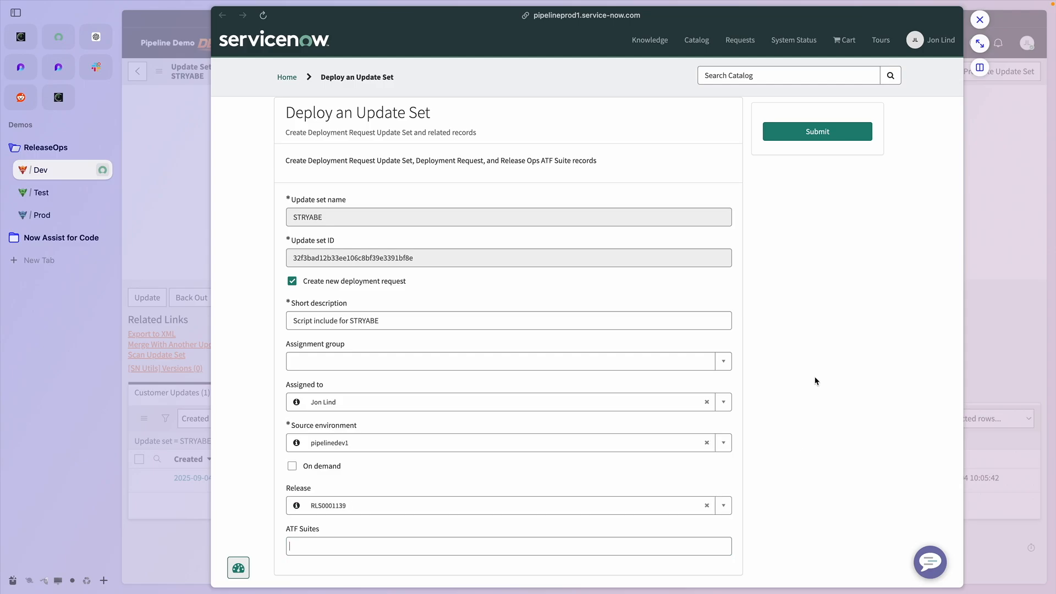
left_click(820, 133)
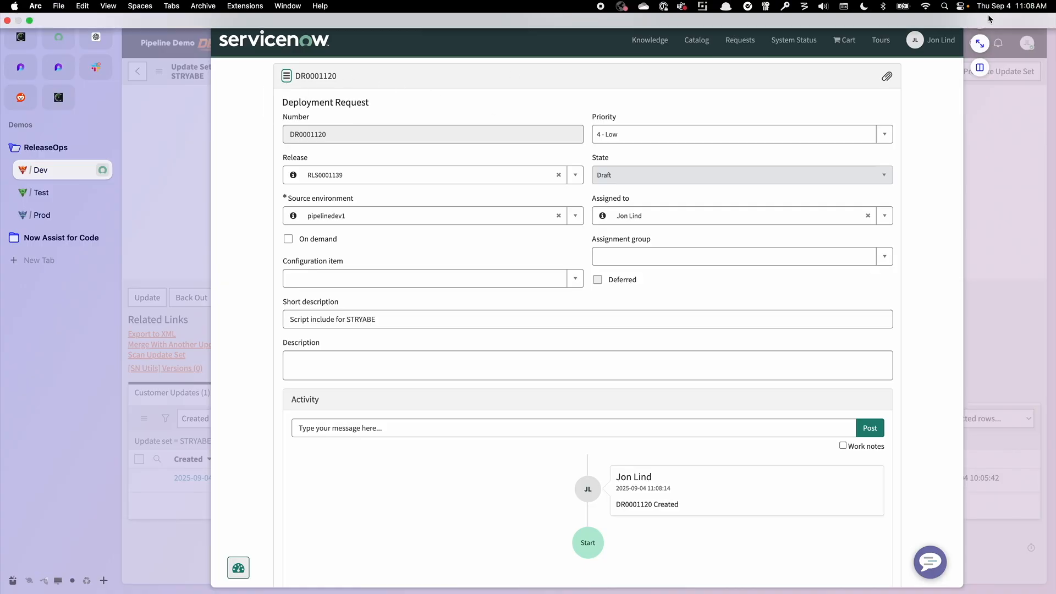
left_click(981, 20)
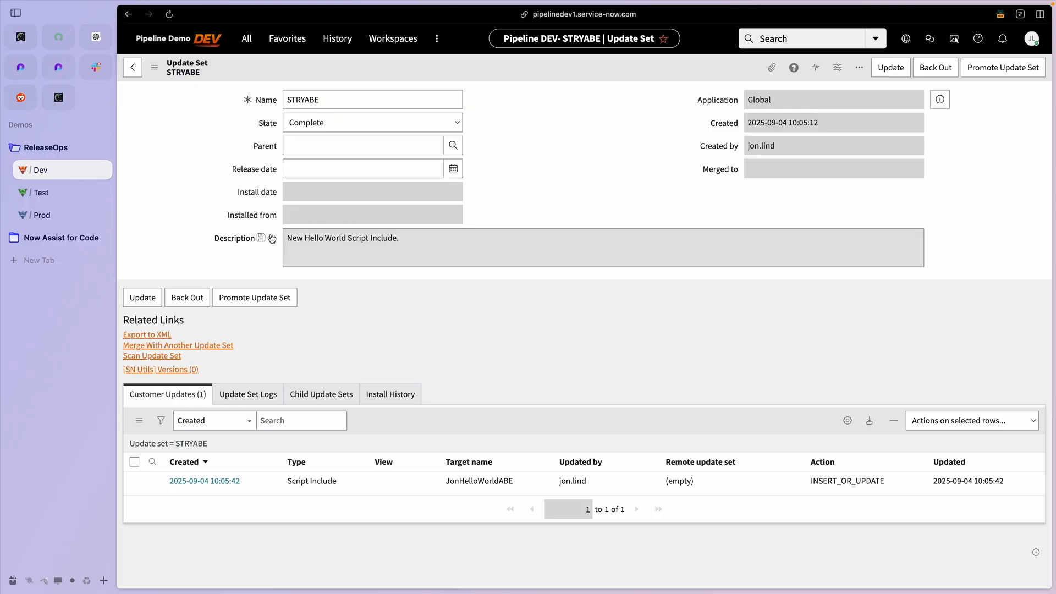
Step: Switch to the Prod instance and open the STRYABE deployment request listed under September Release 2
left_click(41, 215)
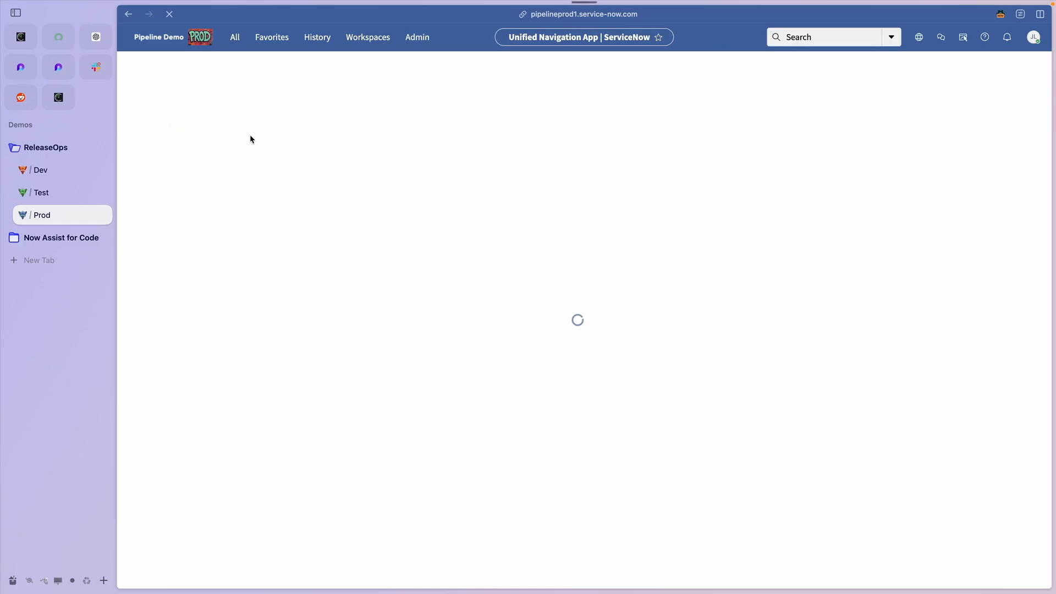
left_click(214, 131)
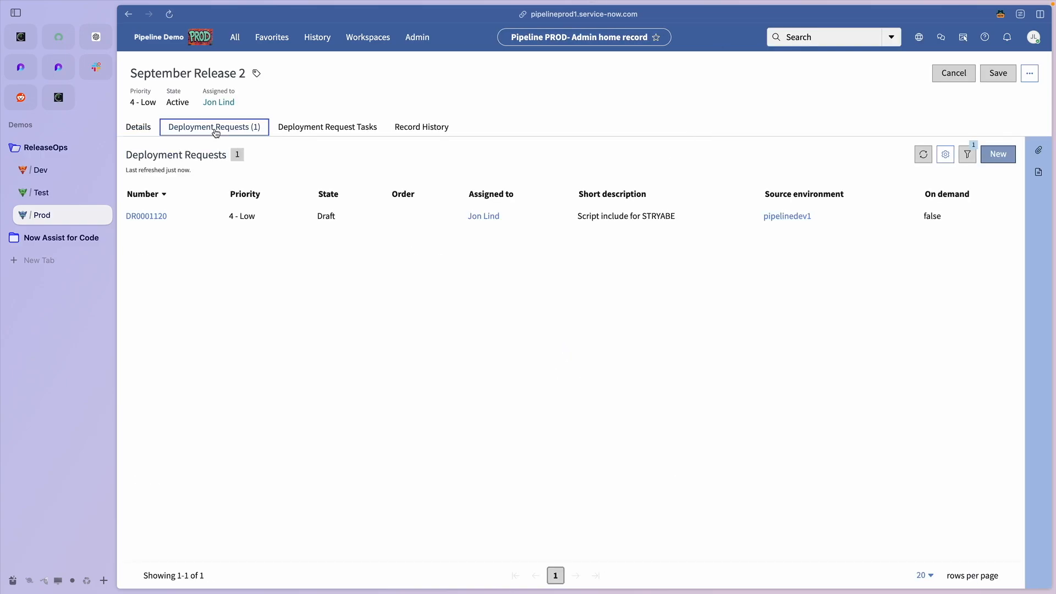
left_click(151, 217)
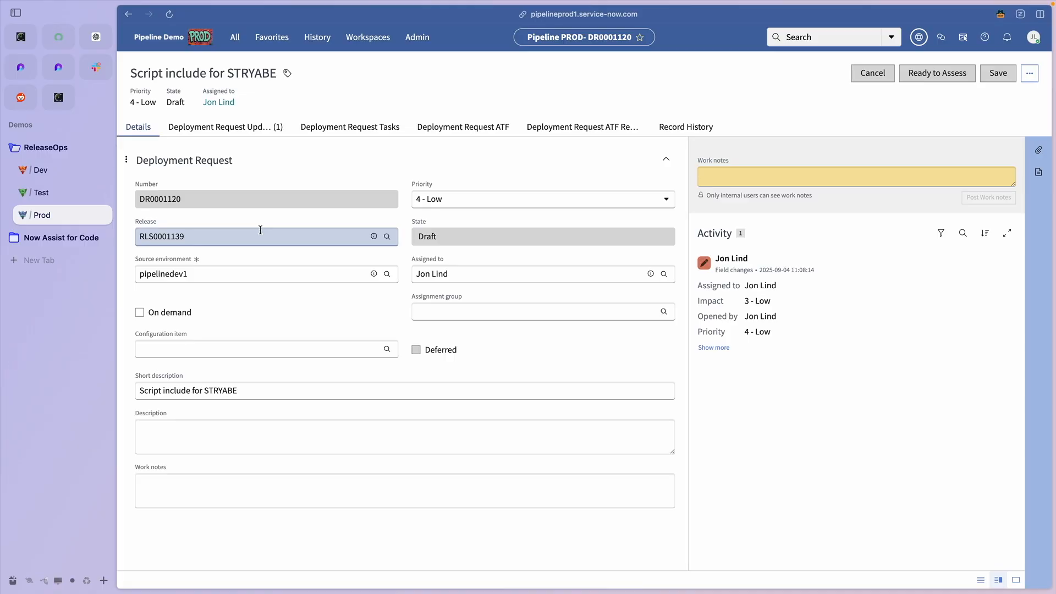
Step: Check the update sets attached to the deployment request and mark the request Ready to Assess
left_click(256, 133)
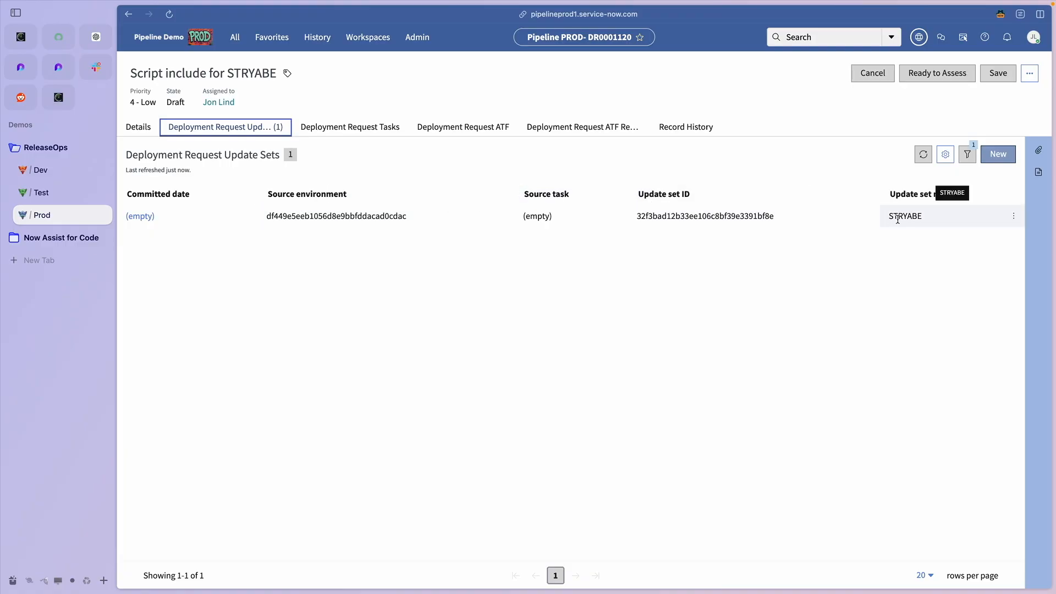
left_click(139, 132)
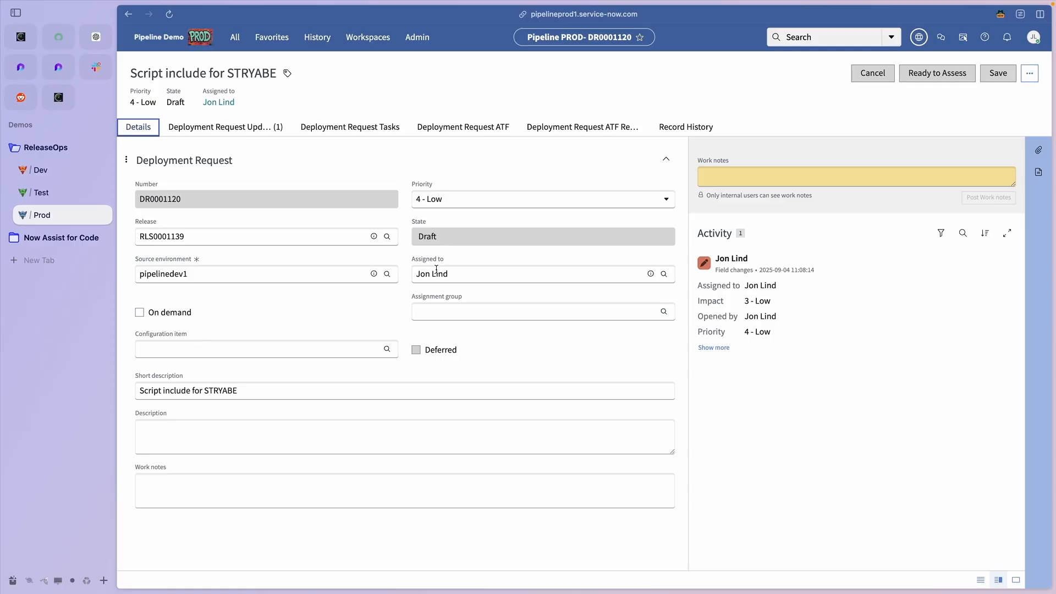
left_click(931, 76)
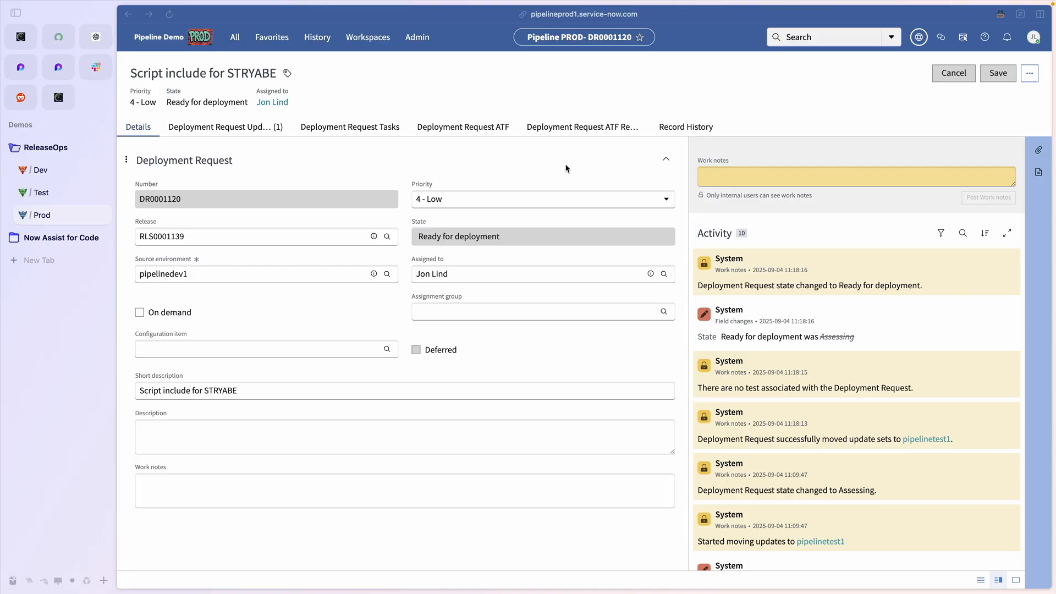
key("super+bracketleft")
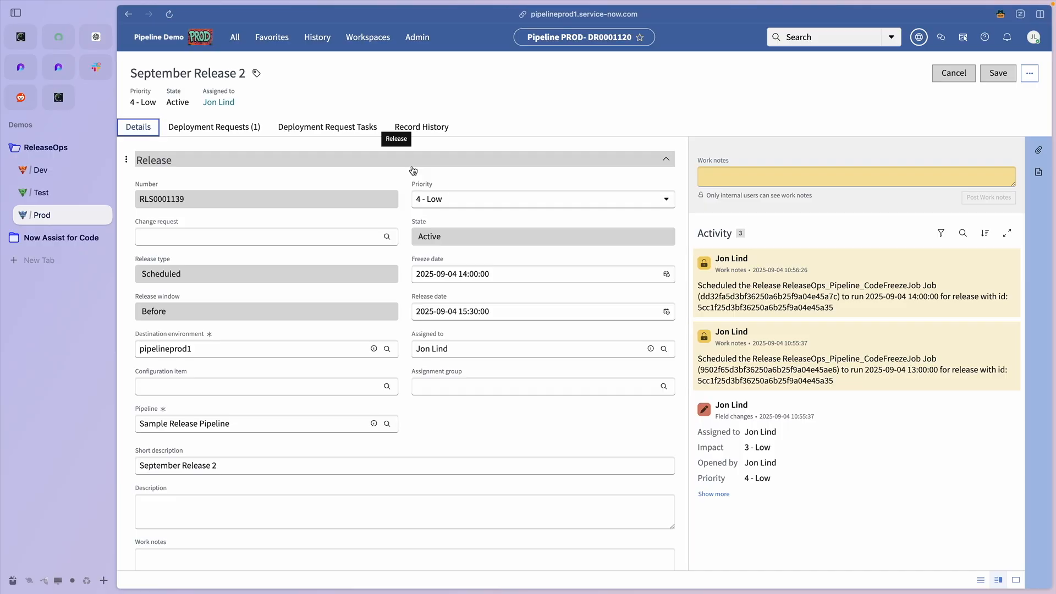
left_click(526, 267)
key("BackSpace")
type("5")
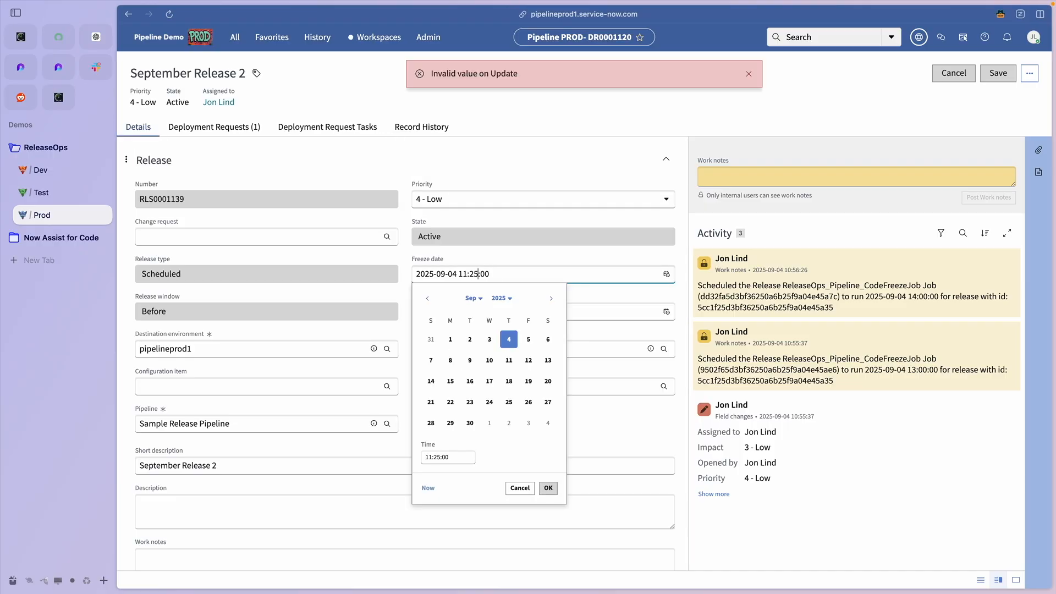
key("Tab")
left_click(471, 312)
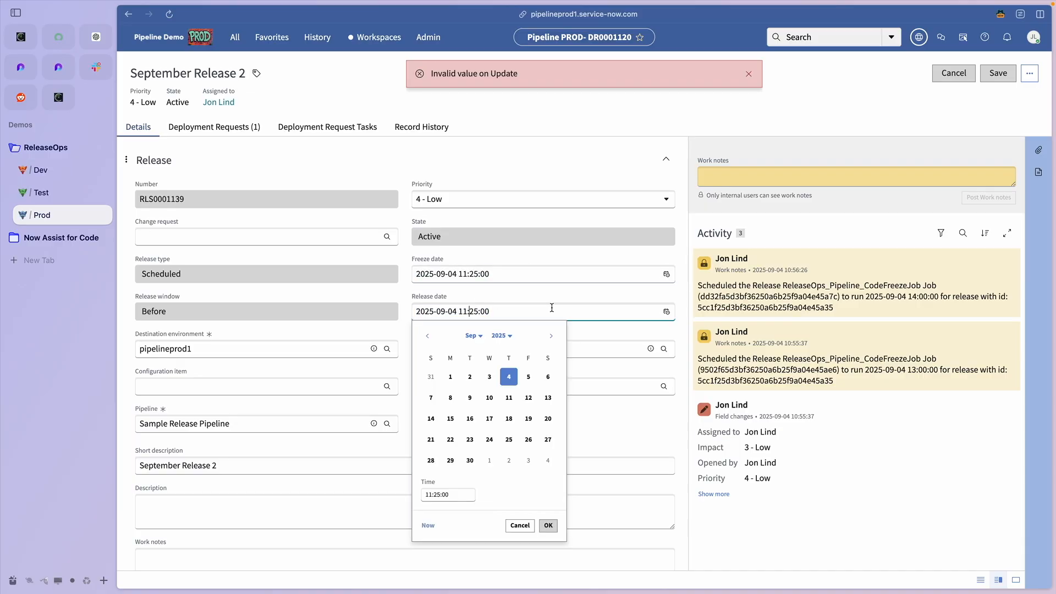
key("shift+Right")
type("30")
key("Tab")
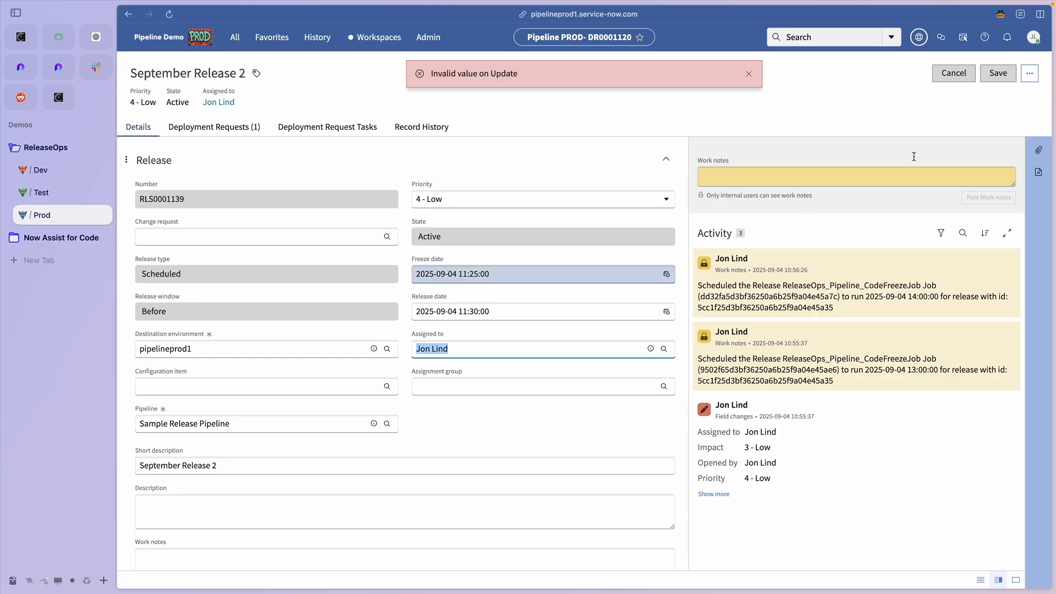
left_click(999, 75)
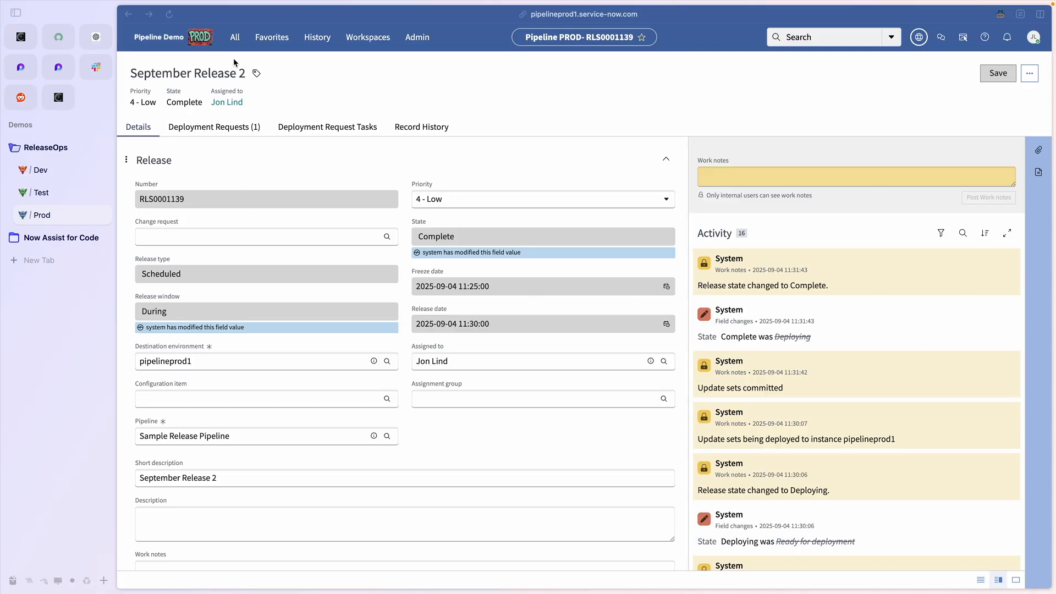
Step: Find the Script Includes list in Prod and open the JonHelloWorldABE script include
left_click(235, 38)
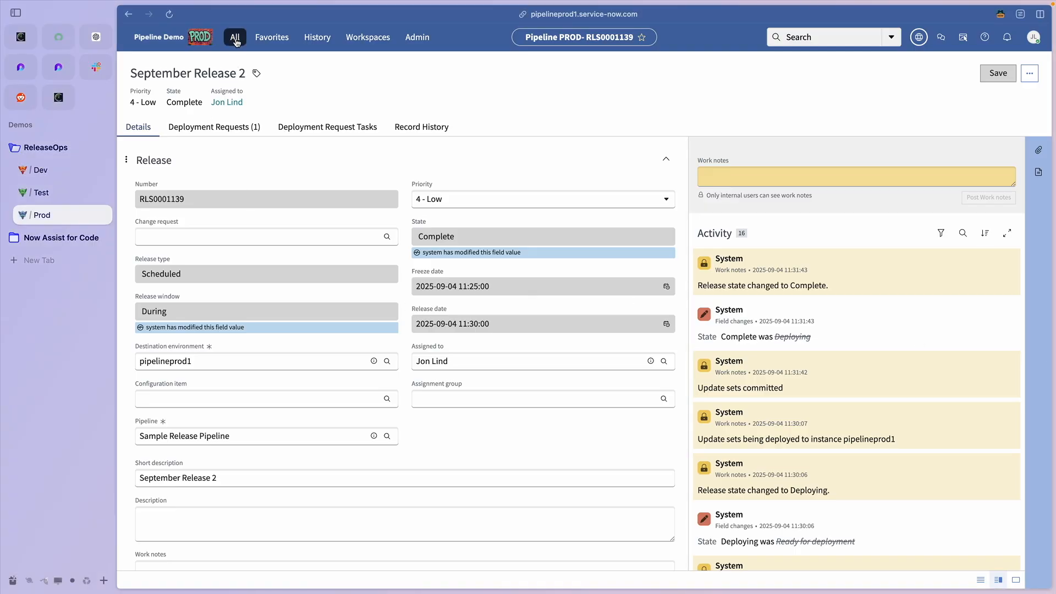
type("Script Includes")
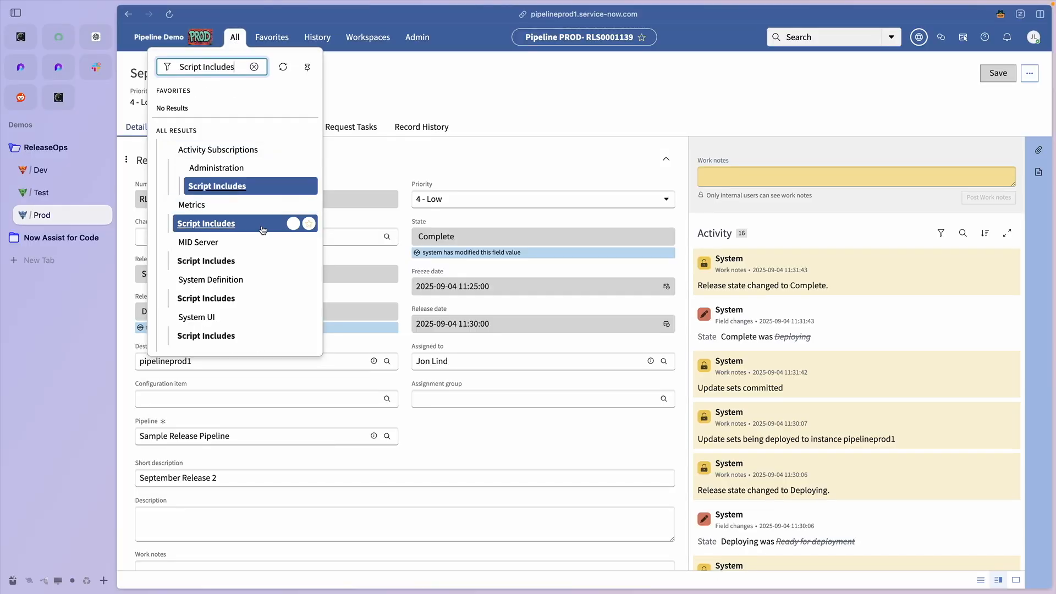
left_click(220, 224)
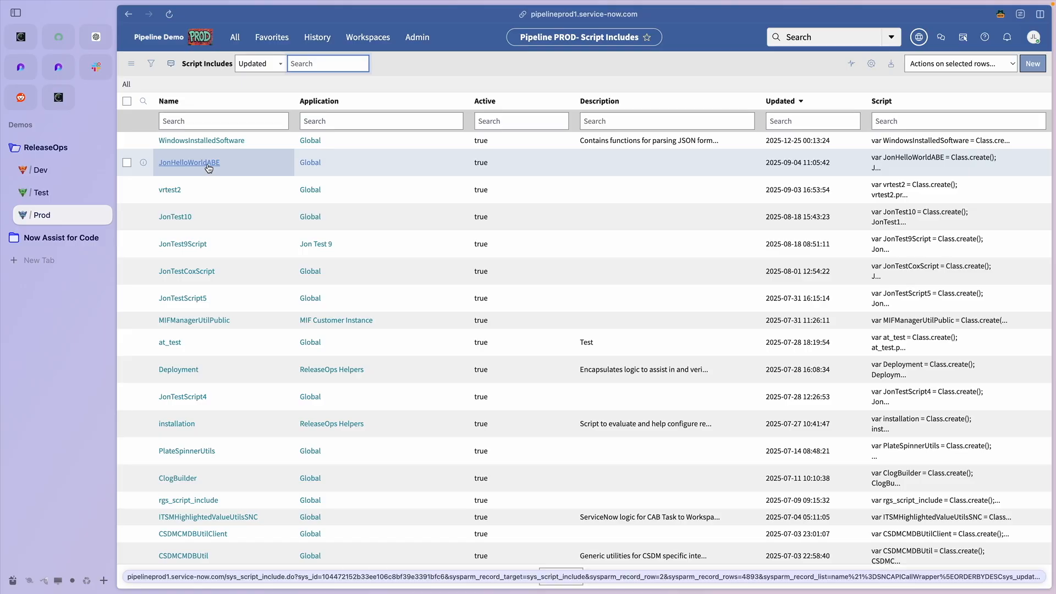
left_click(208, 167)
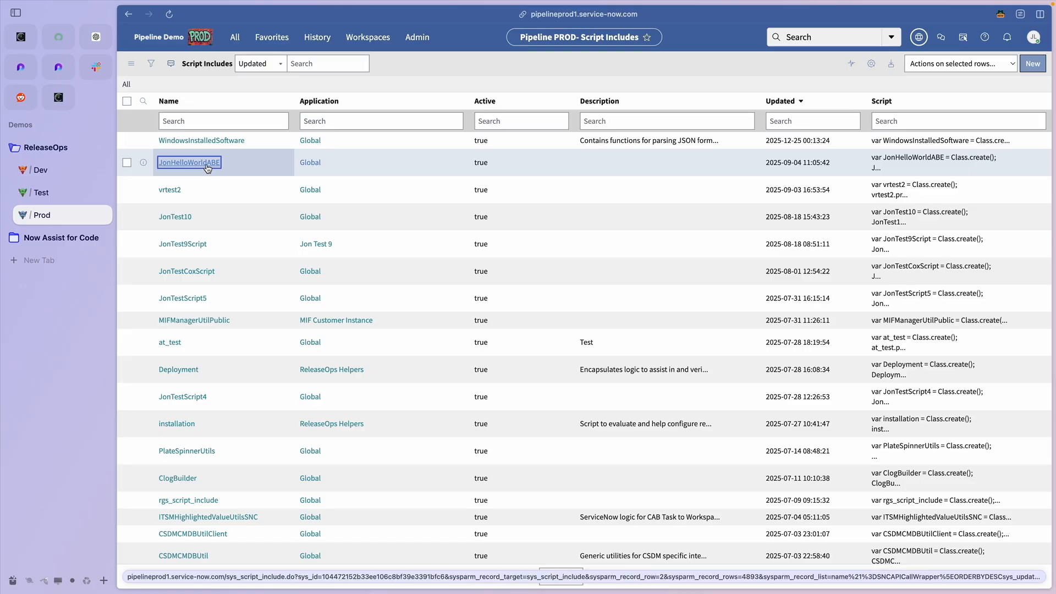